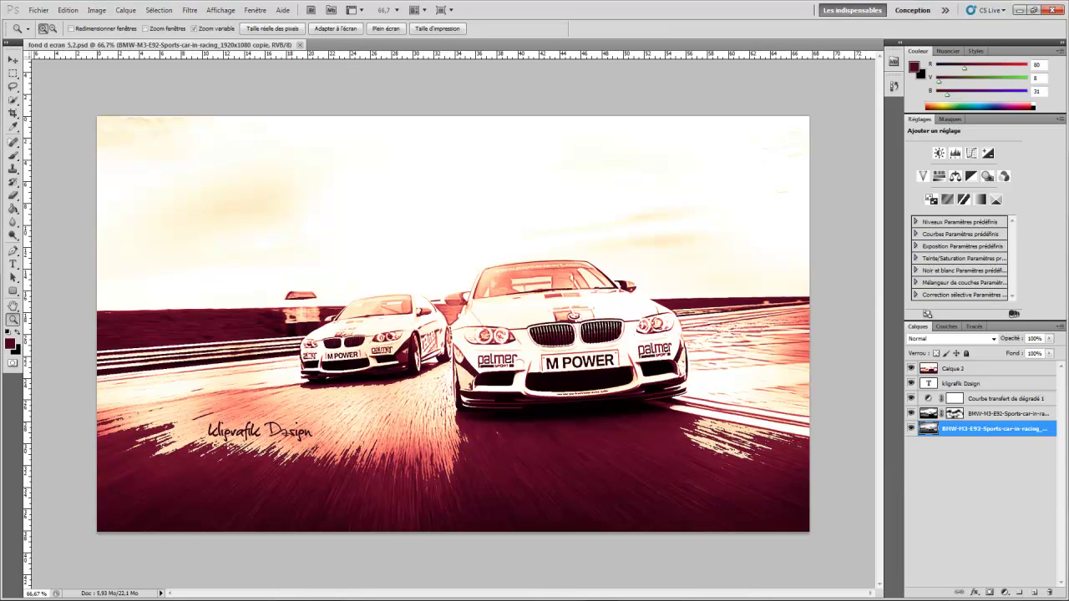
- Open the original BMW-M3 race photo from Images > new wallpaper photomontage in Windows Photo Viewer
key(super+e)
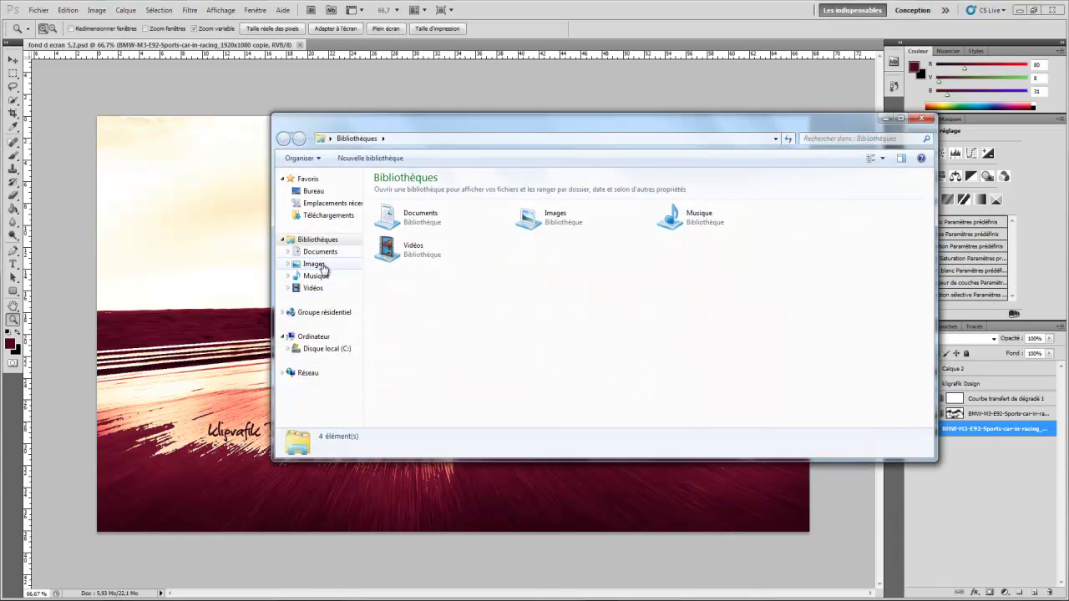
click(314, 263)
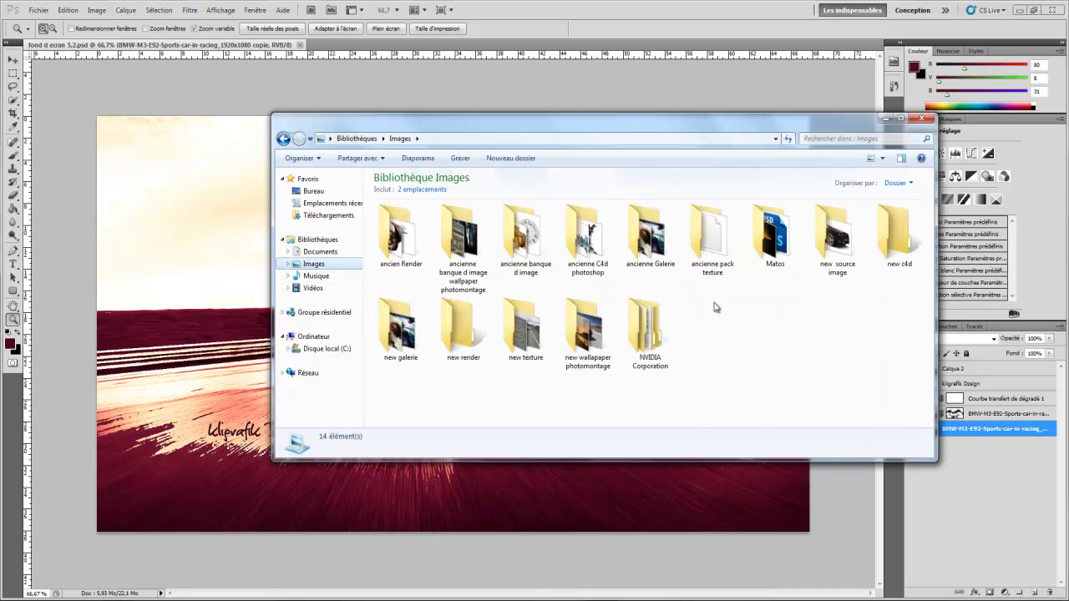
double_click(588, 330)
double_click(505, 251)
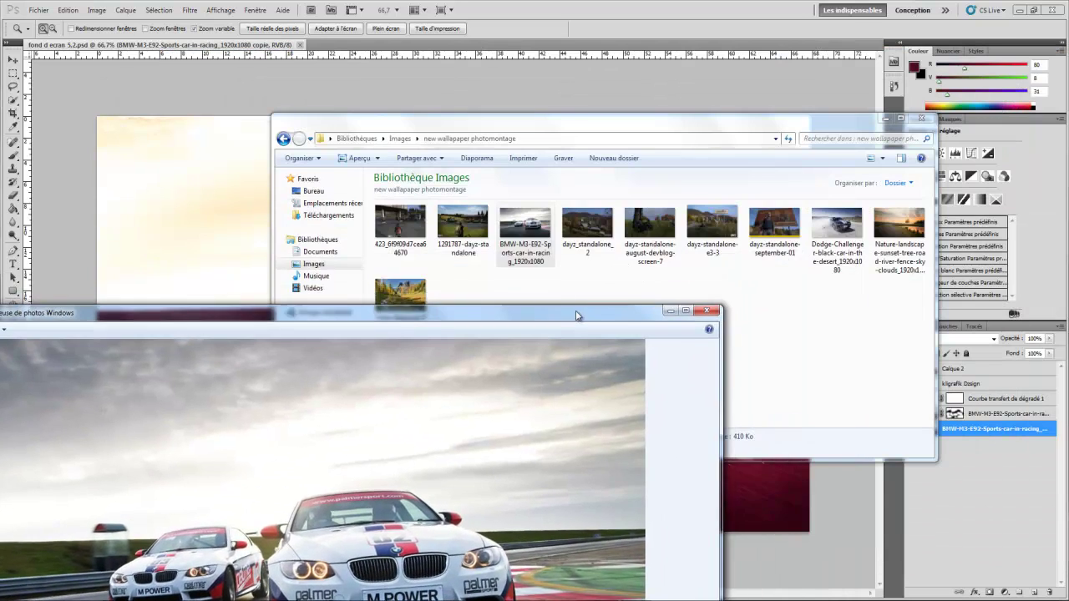
- Move the Photo Viewer window aside and close it to return to Photoshop
mouse_move(922, 59)
mouse_down()
mouse_move(696, 241)
mouse_move(811, 163)
mouse_move(842, 92)
mouse_move(796, 97)
mouse_up()
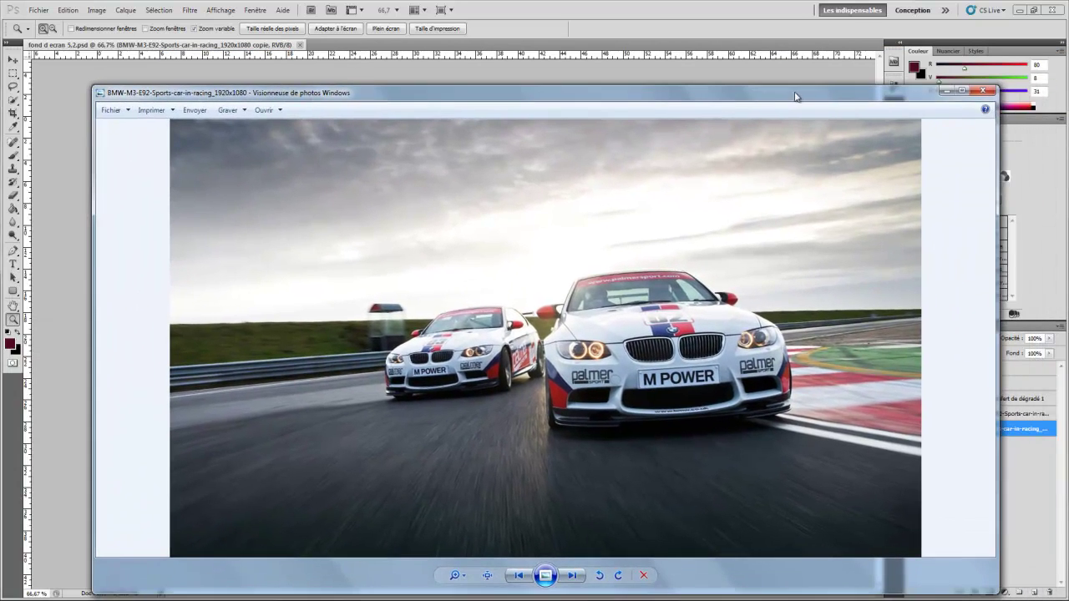
click(986, 91)
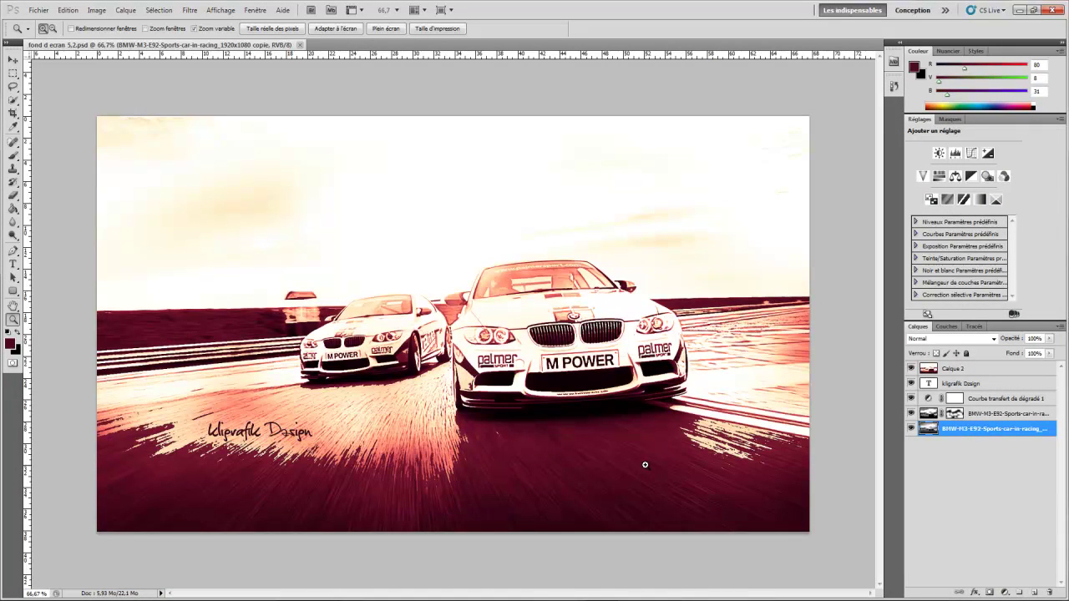
- Open BMW-M3-E92-Sports-car-in-racing_1920x1080.jpg and close the fond d'ecran 5.2.psd document
click(1008, 489)
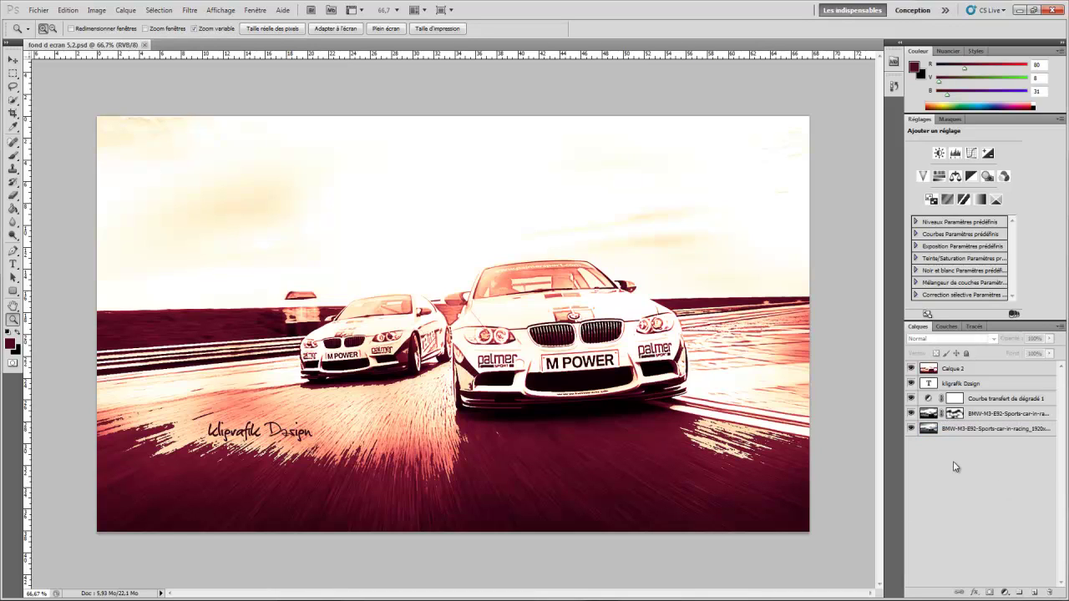
click(35, 12)
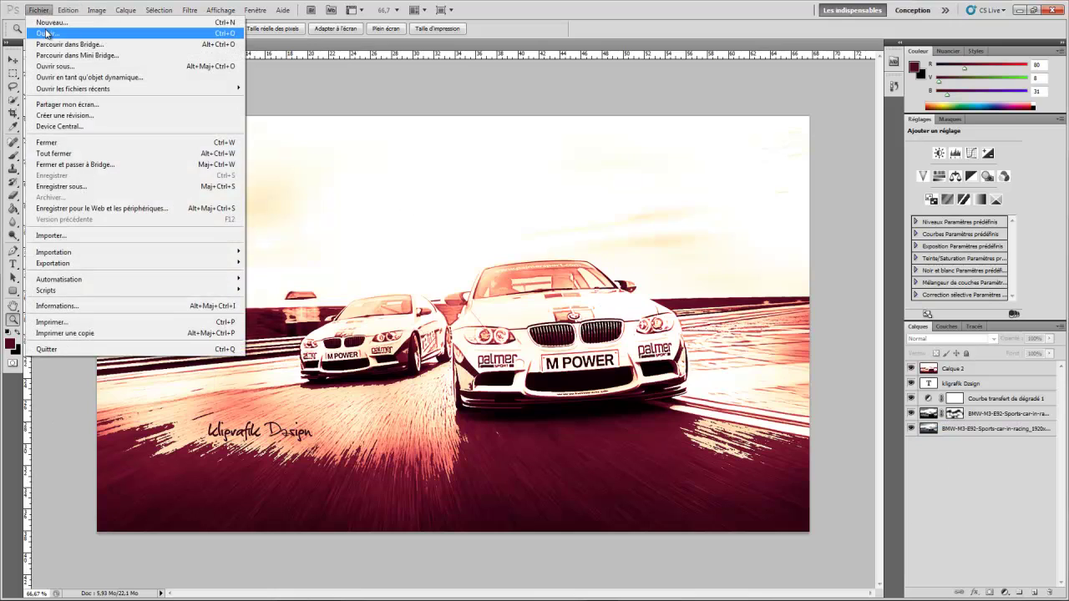
click(50, 31)
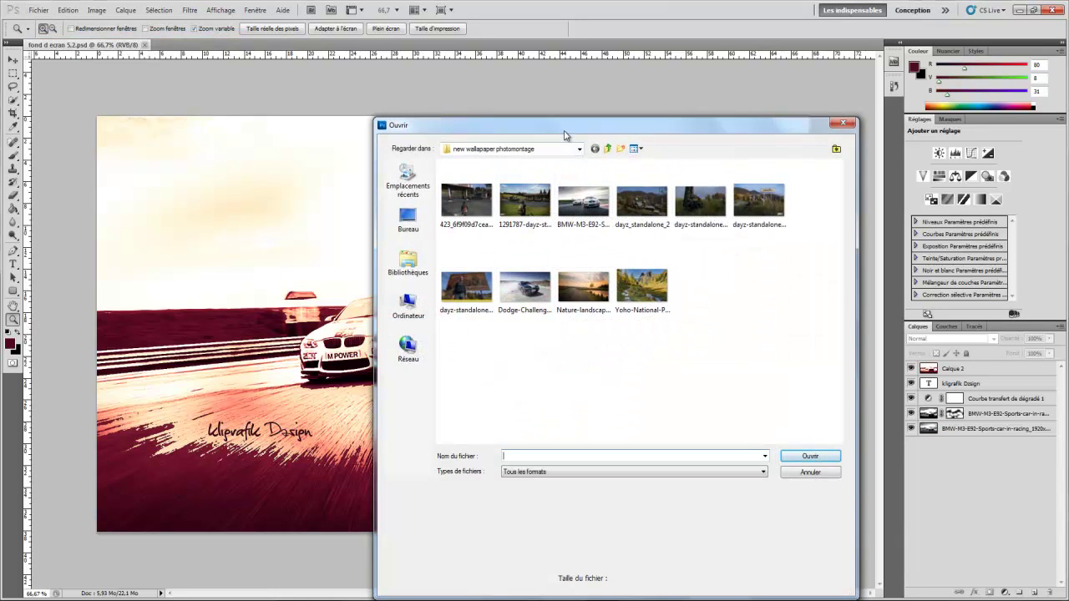
drag(562, 127, 805, 172)
double_click(827, 248)
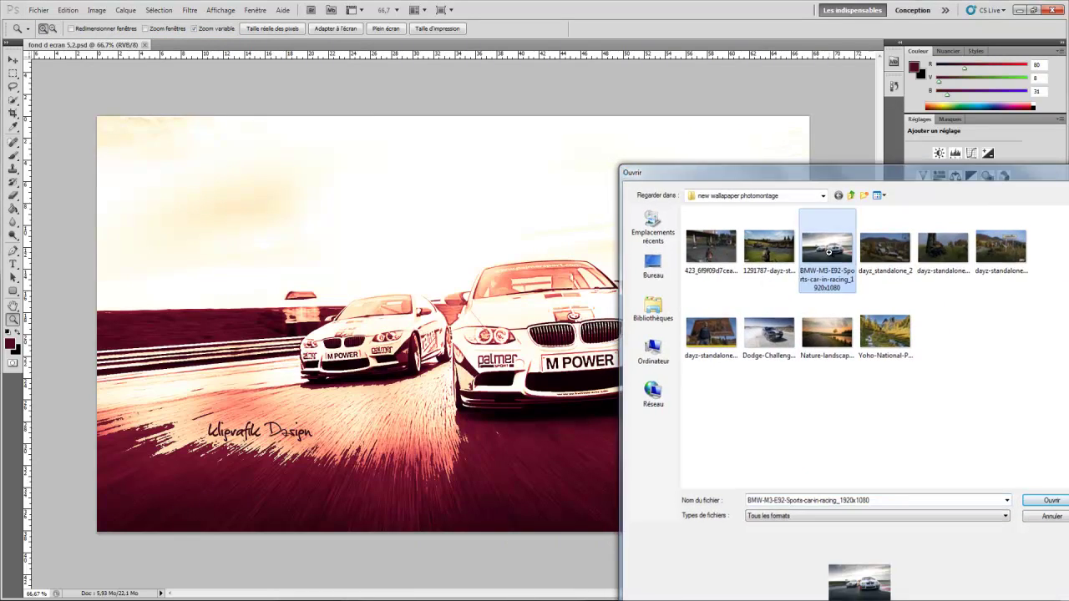
click(144, 44)
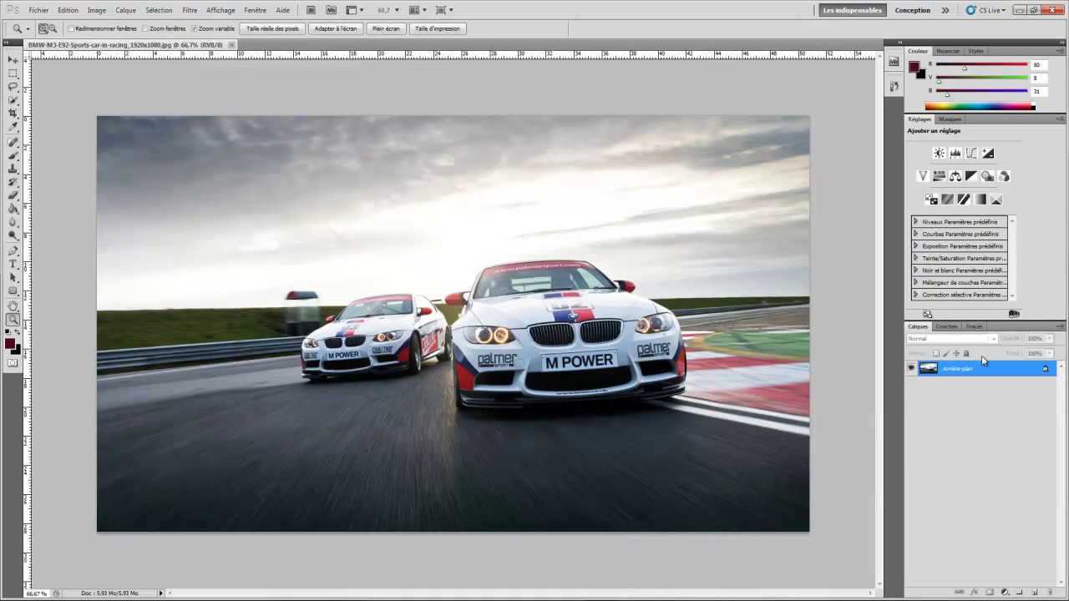
- Convert the locked Arrière-plan background into the normal layer Calque 0
click(96, 10)
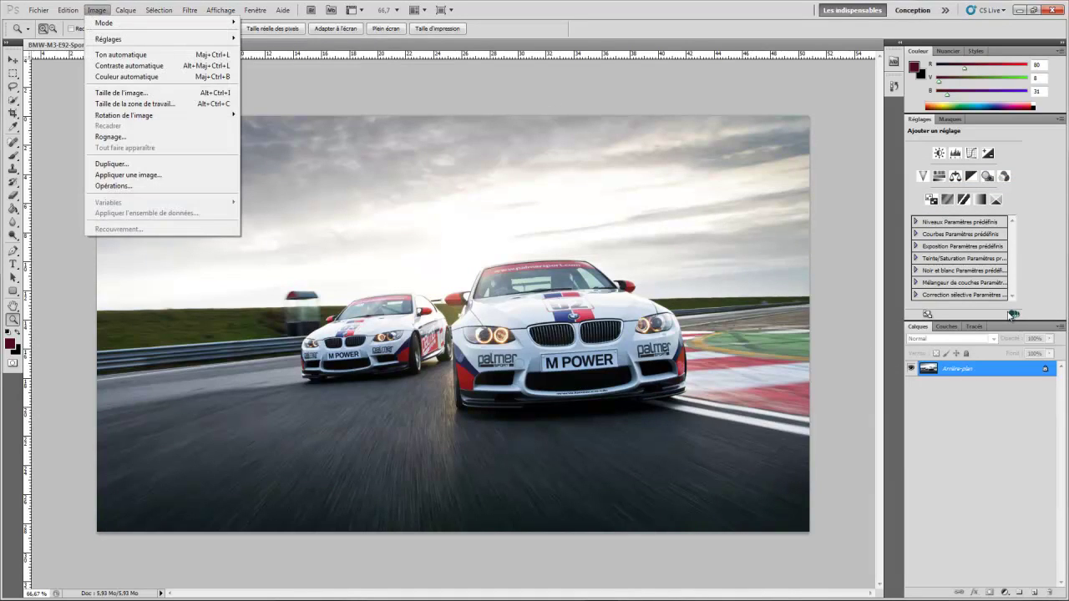
double_click(1047, 372)
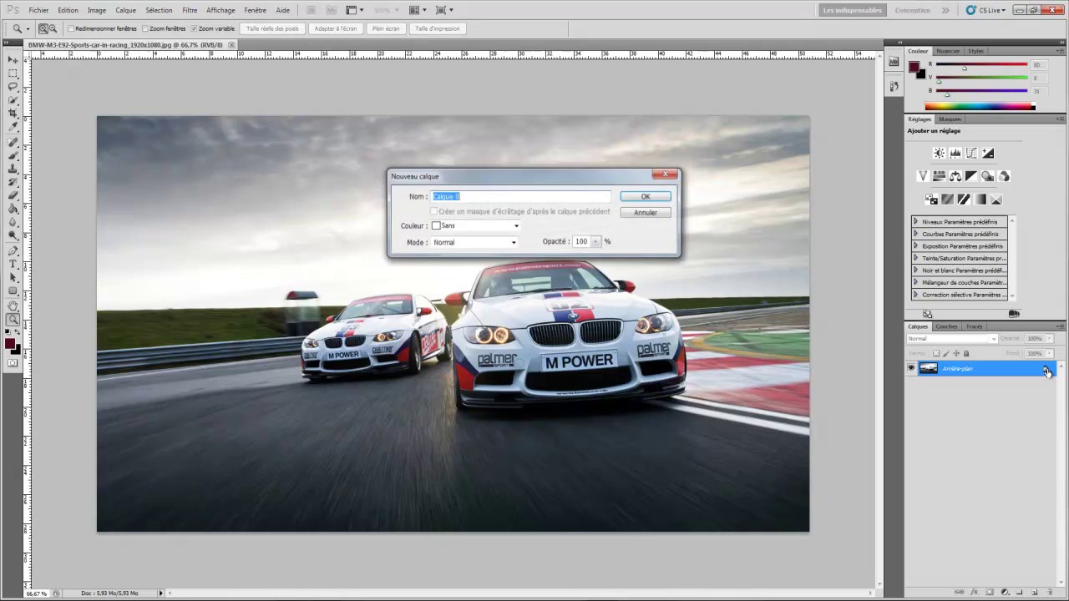
click(647, 197)
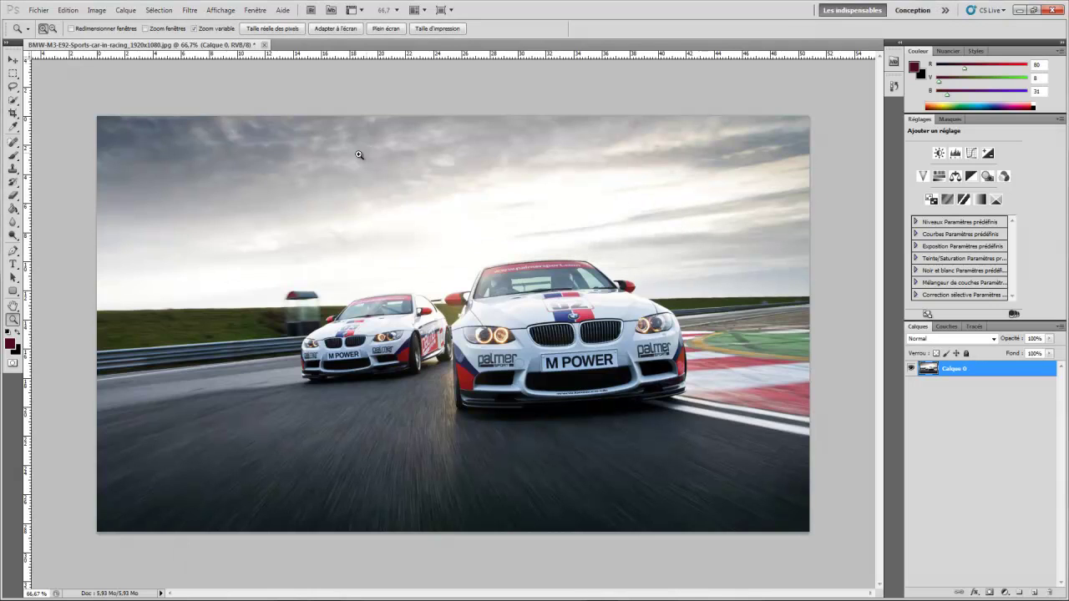
- Convert the photo to black and white using the default Noir et blanc settings
click(91, 13)
mouse_move(109, 38)
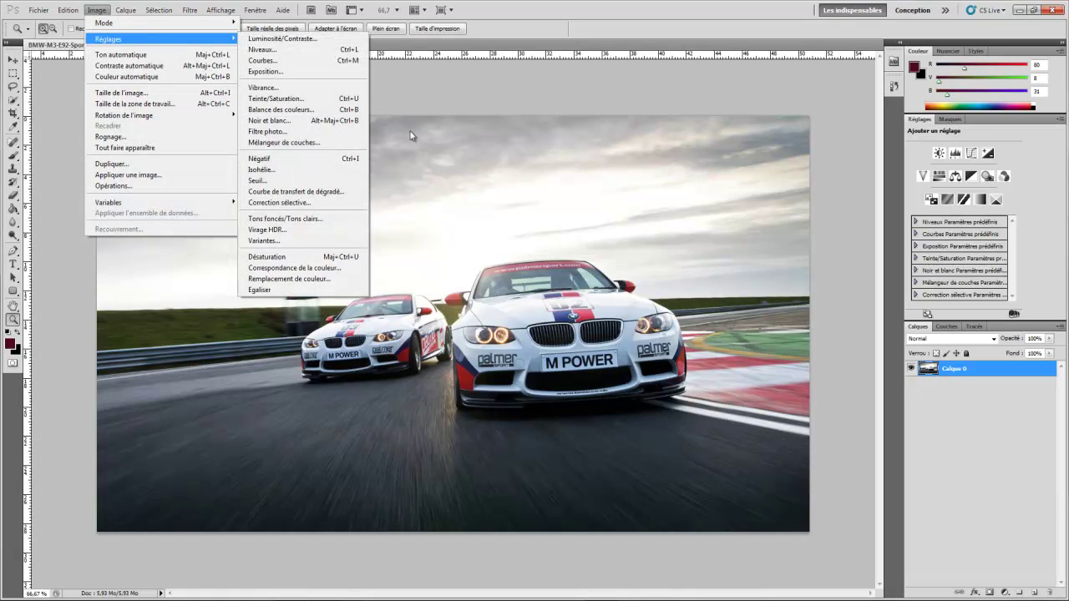
click(289, 124)
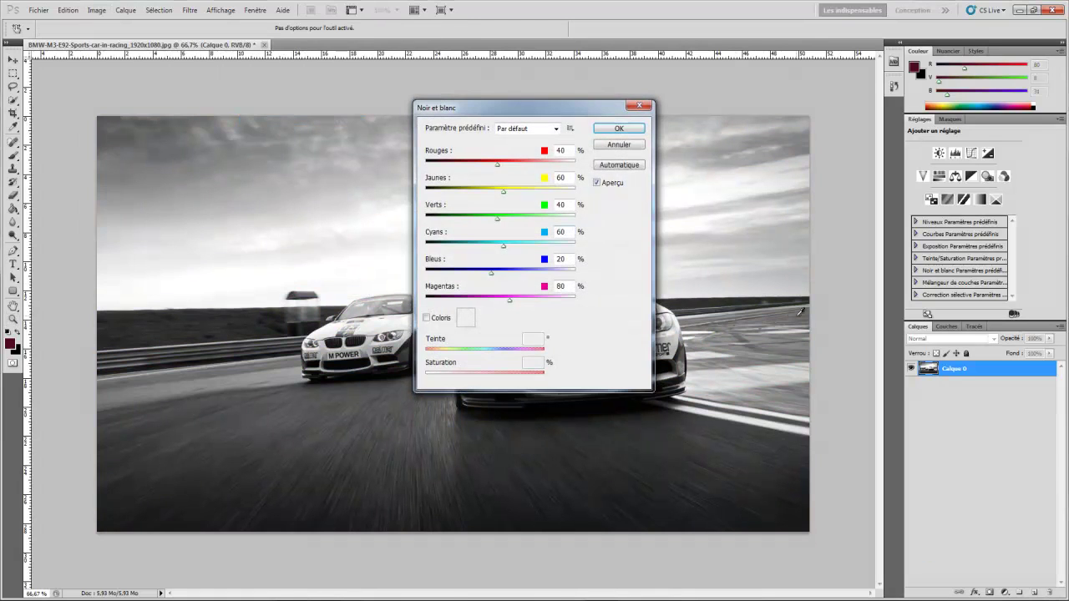
click(612, 135)
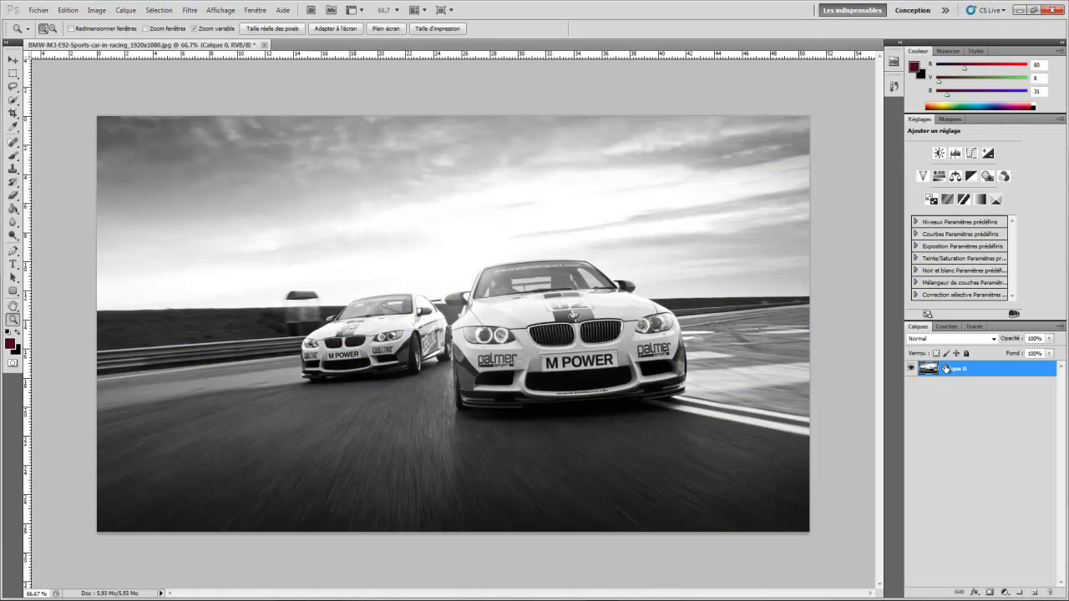
- Duplicate the layer as Calque 0 copie and blend it in Densité linéaire - (Ajout)
key(ctrl+j)
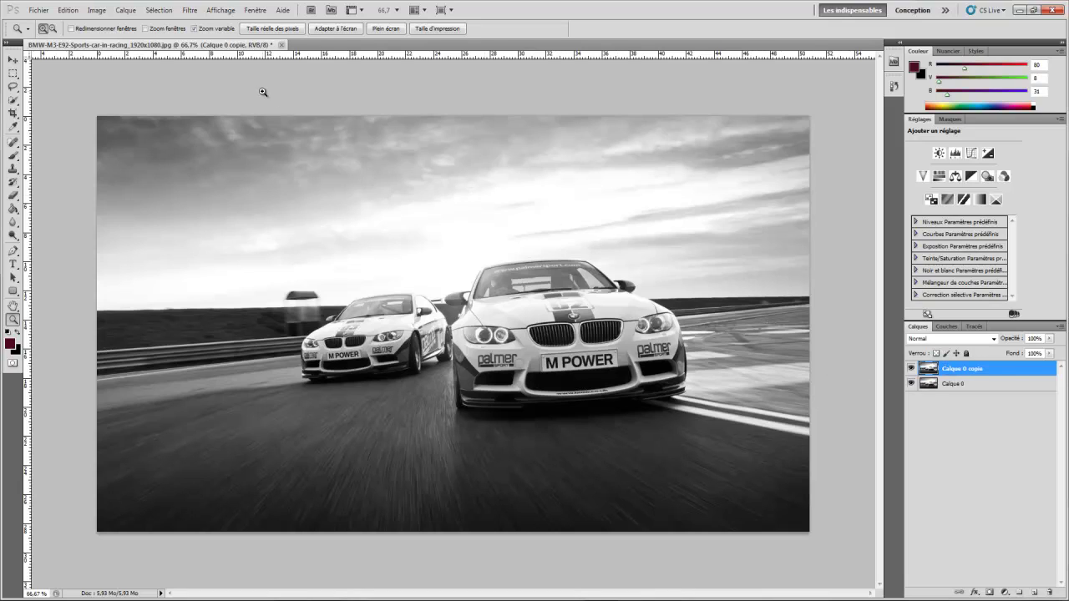
click(966, 340)
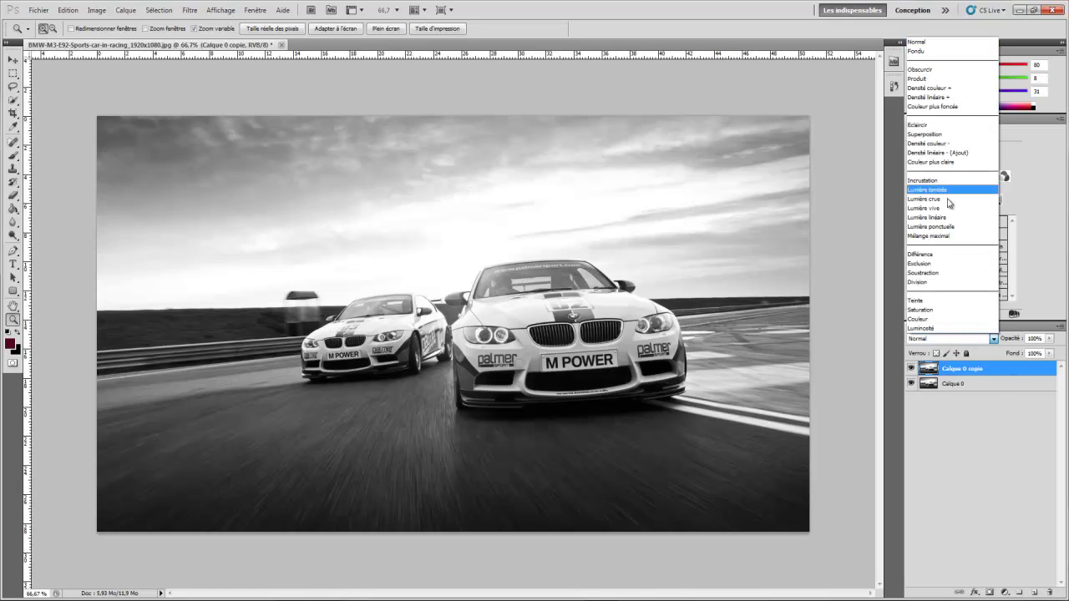
click(949, 154)
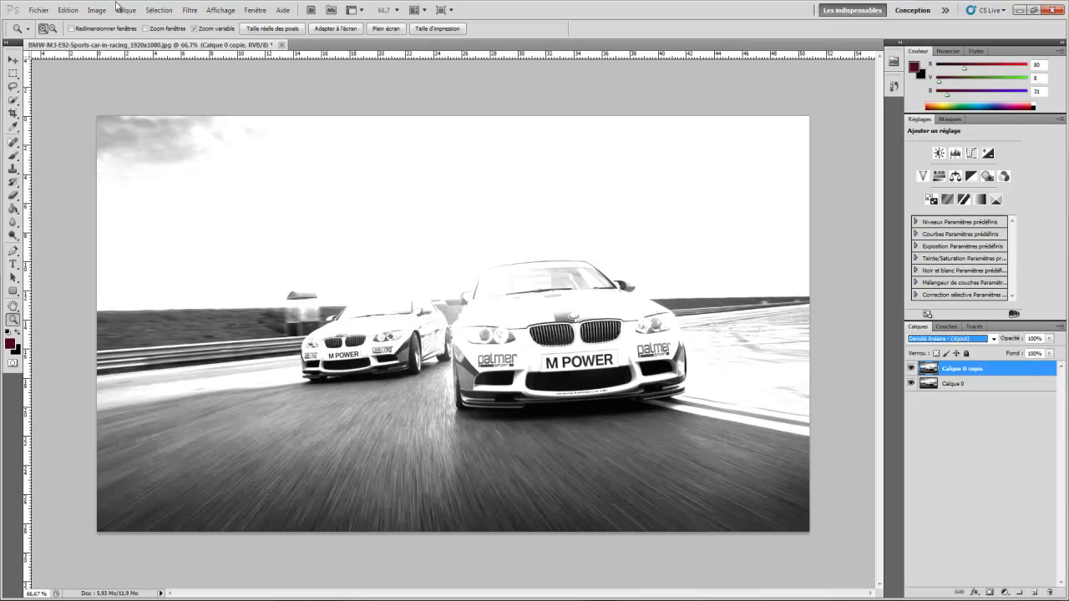
click(190, 10)
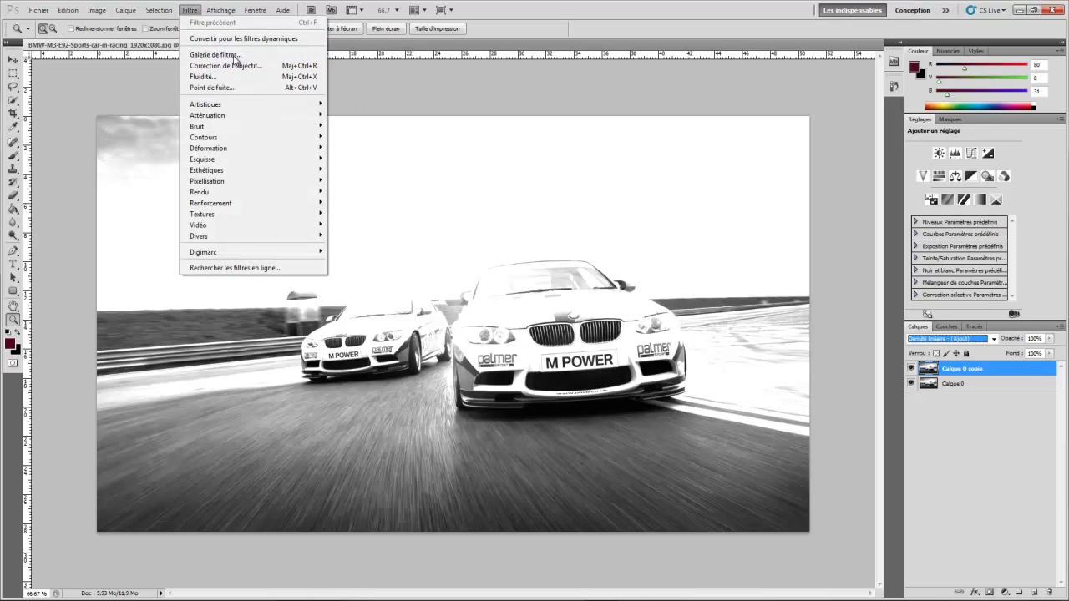
- Apply Contour postérisé to the copy with Épaisseur 5, Intensité 2 and Postérisation 0
click(235, 55)
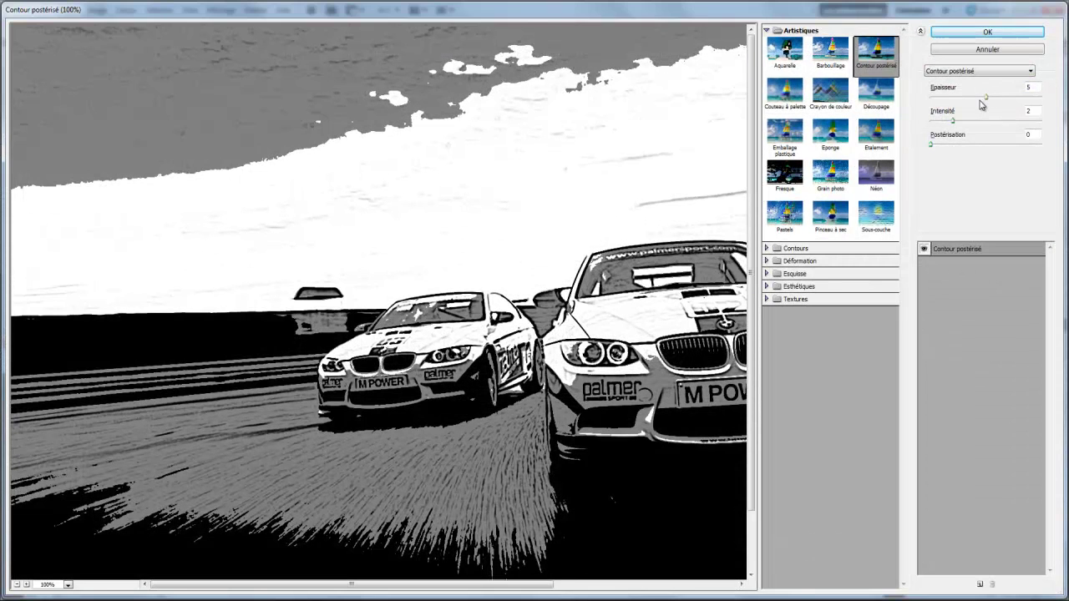
click(985, 98)
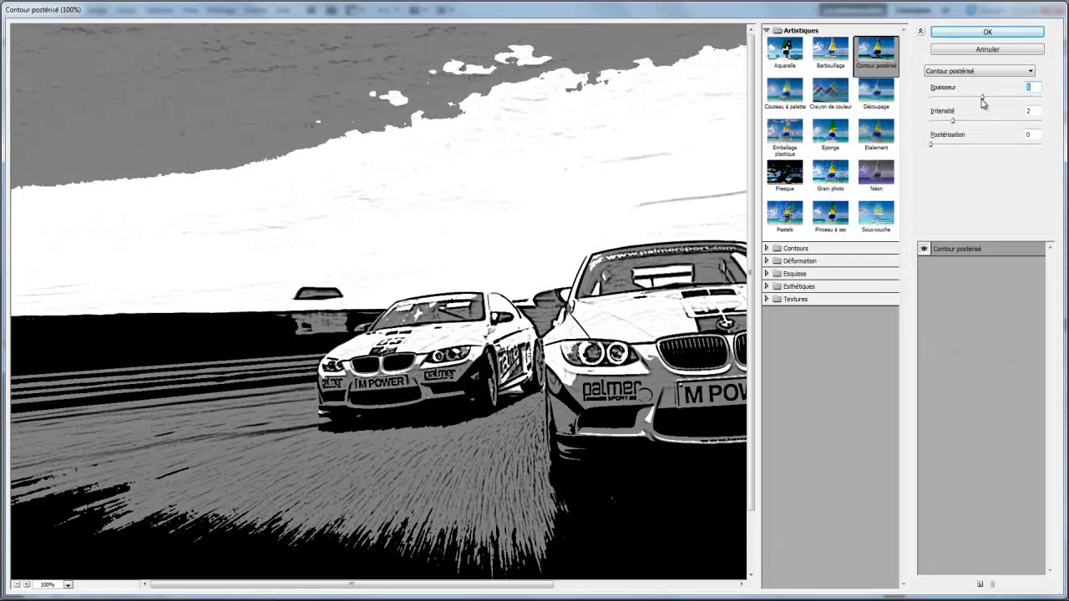
drag(983, 98, 975, 98)
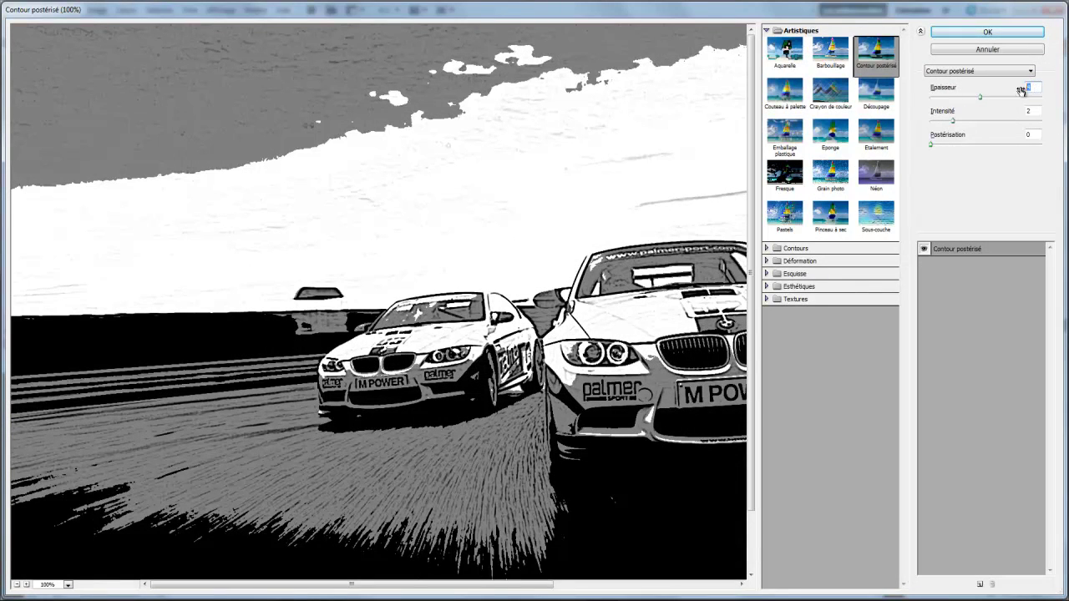
text(5)
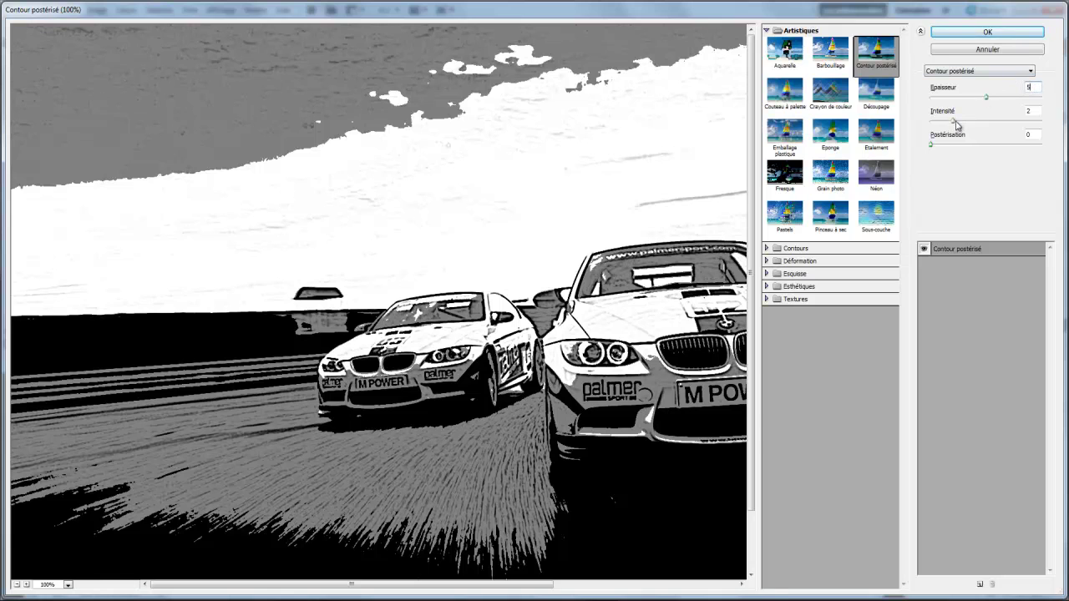
click(955, 121)
drag(931, 145, 937, 146)
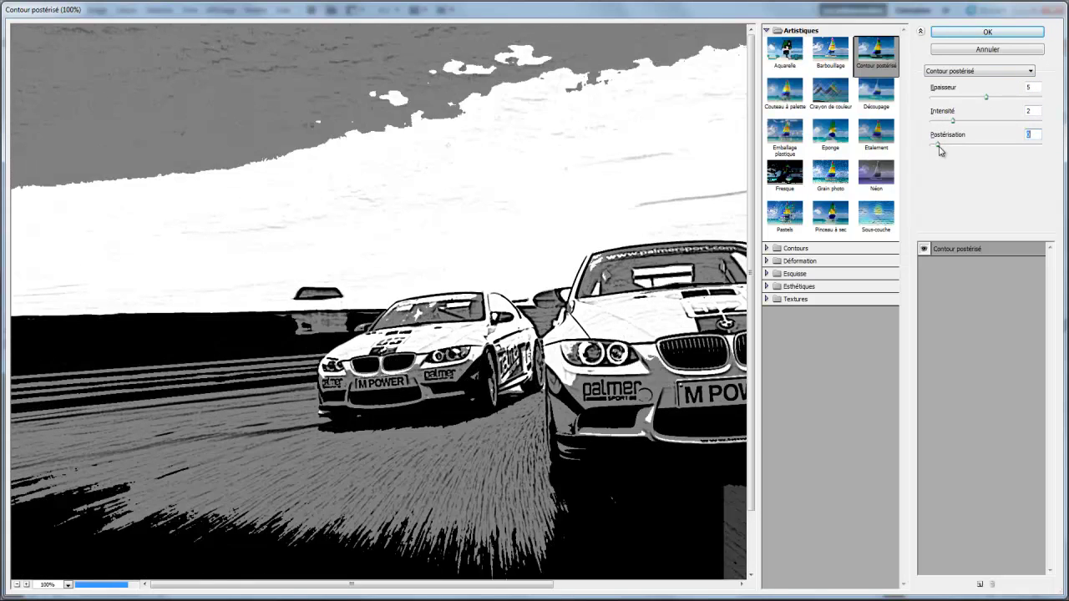
click(999, 31)
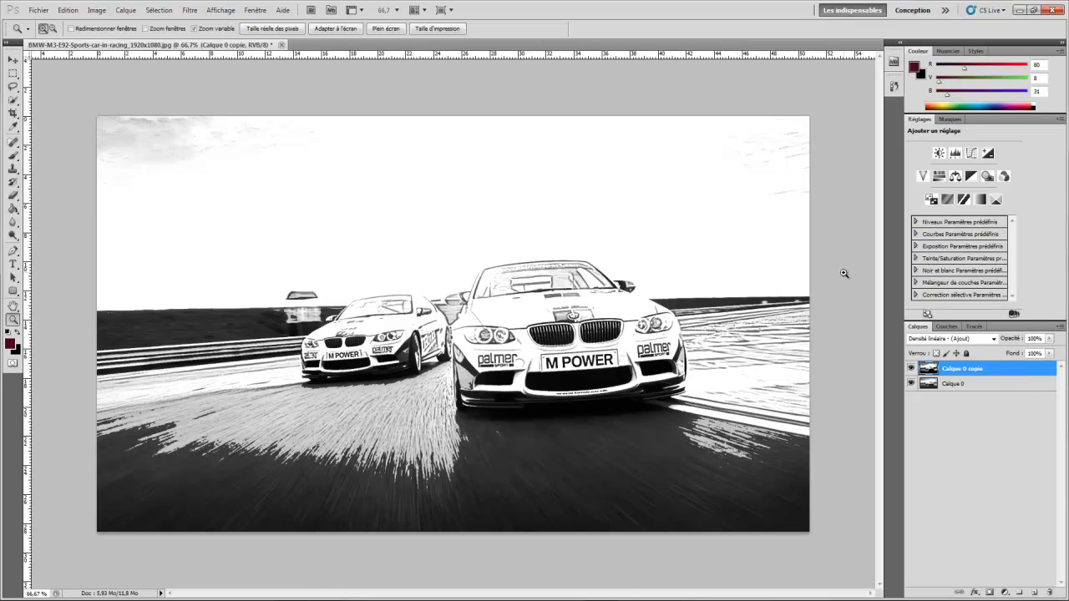
- Add a gradient map adjustment layer using the pink-to-yellow preset
click(130, 10)
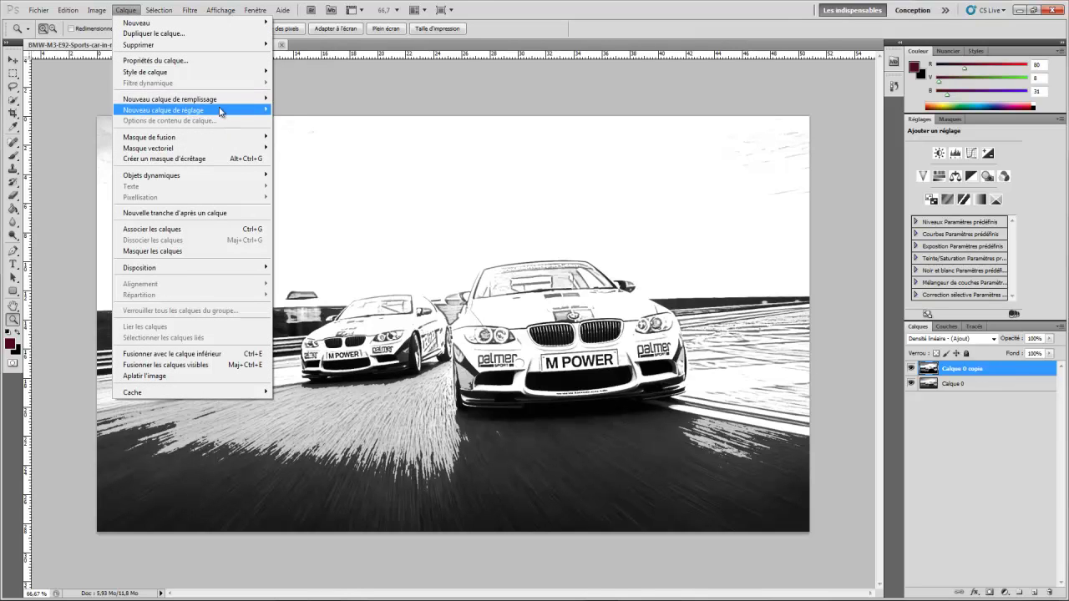
mouse_move(192, 111)
click(364, 261)
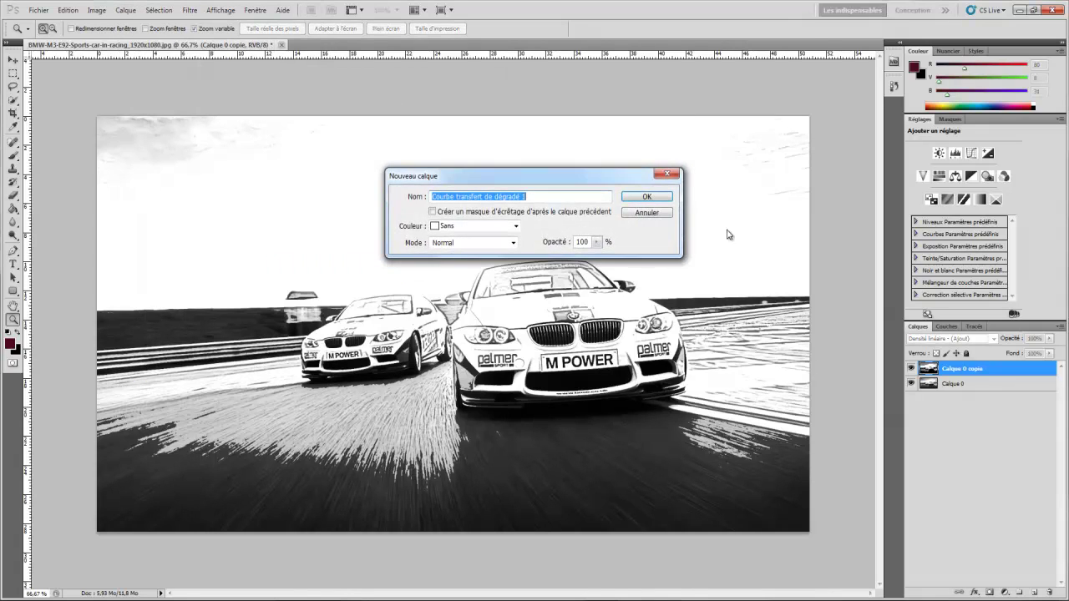
click(647, 196)
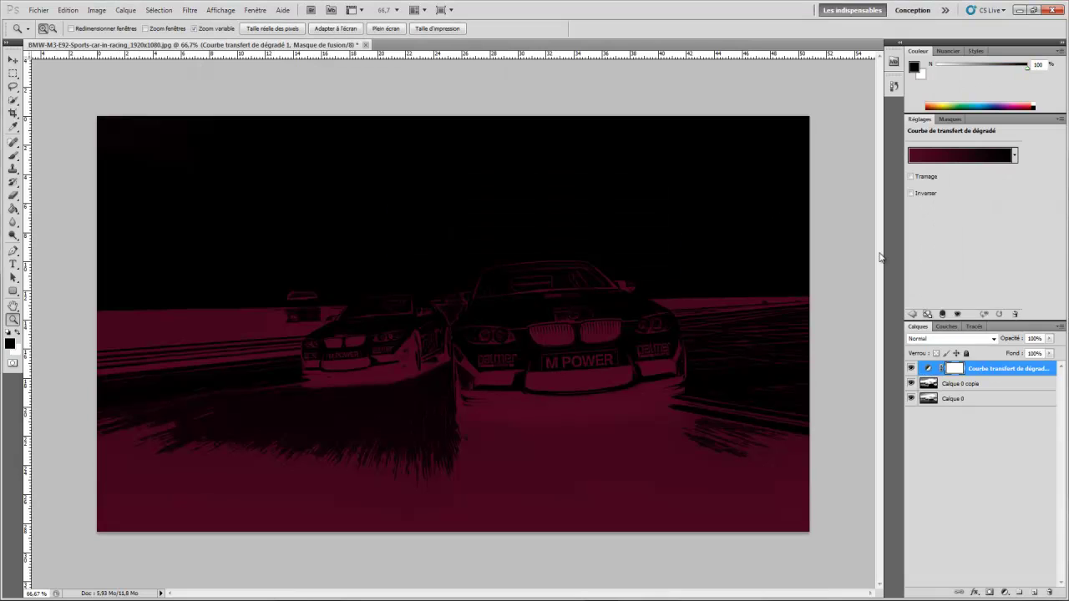
click(1015, 156)
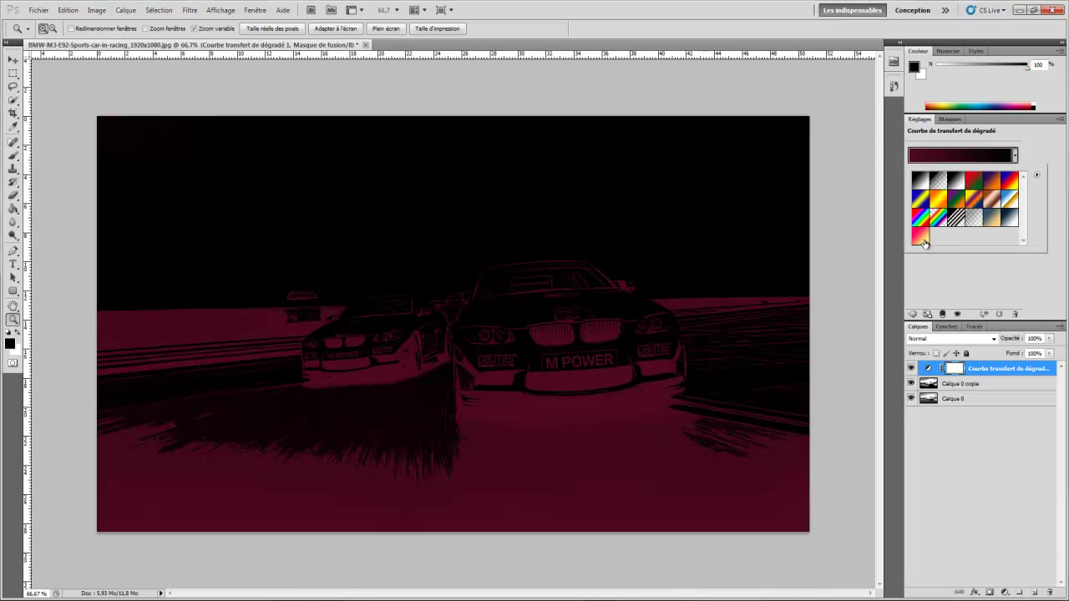
click(923, 240)
- Set the gradient stops to #ff0060 and #fff476 and enable dithering
click(956, 156)
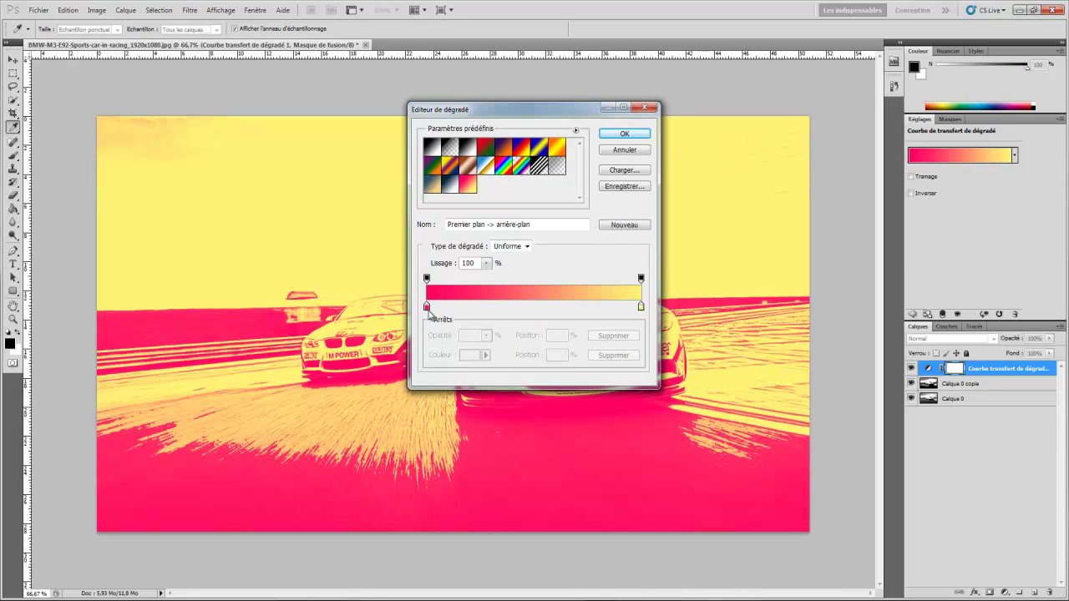
double_click(427, 307)
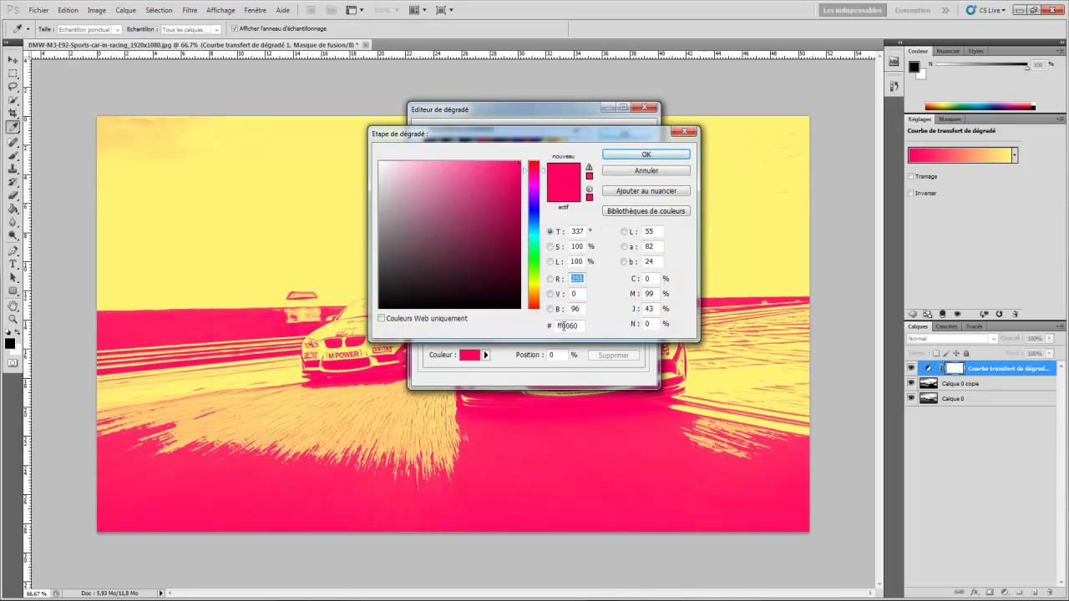
click(655, 158)
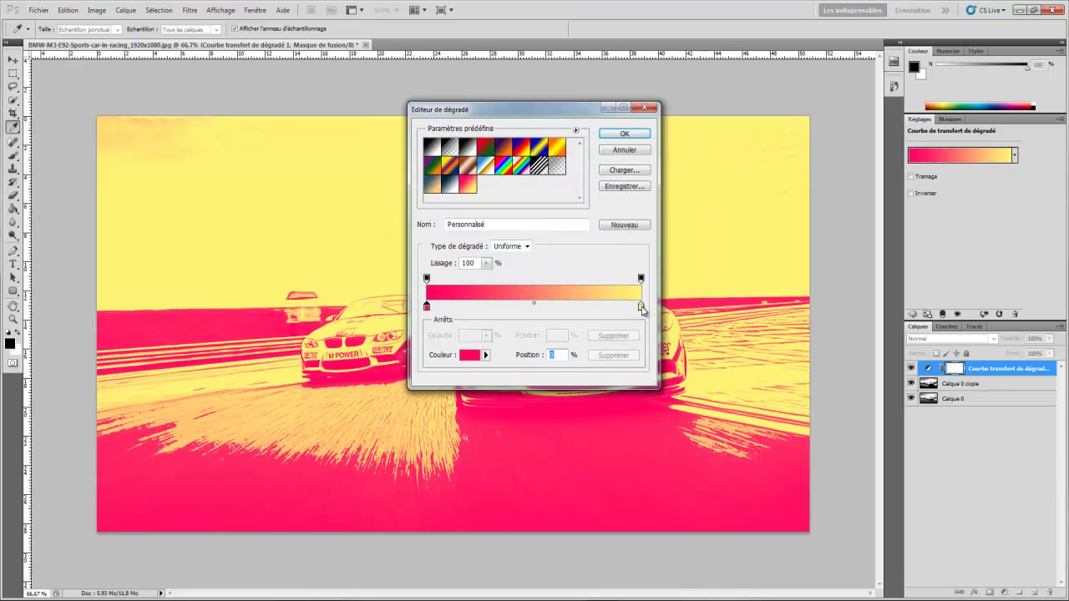
double_click(641, 308)
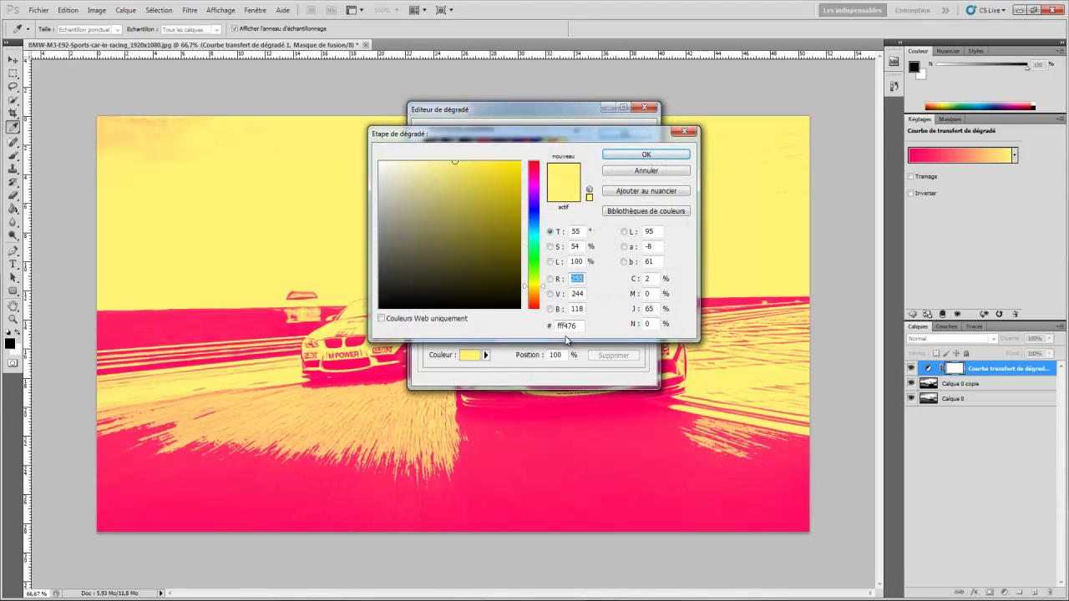
click(657, 158)
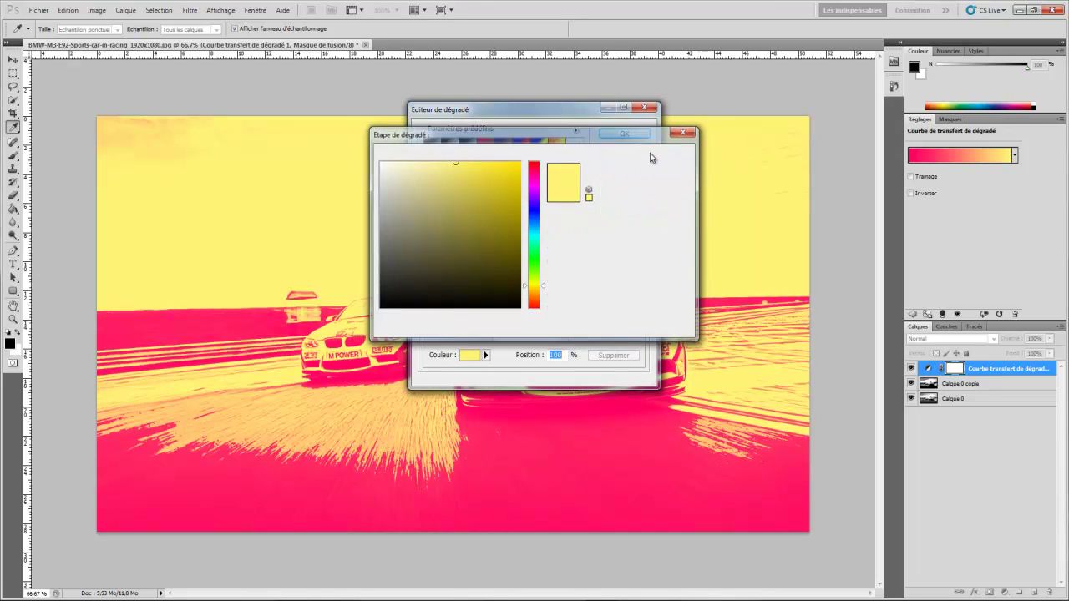
click(646, 135)
click(911, 177)
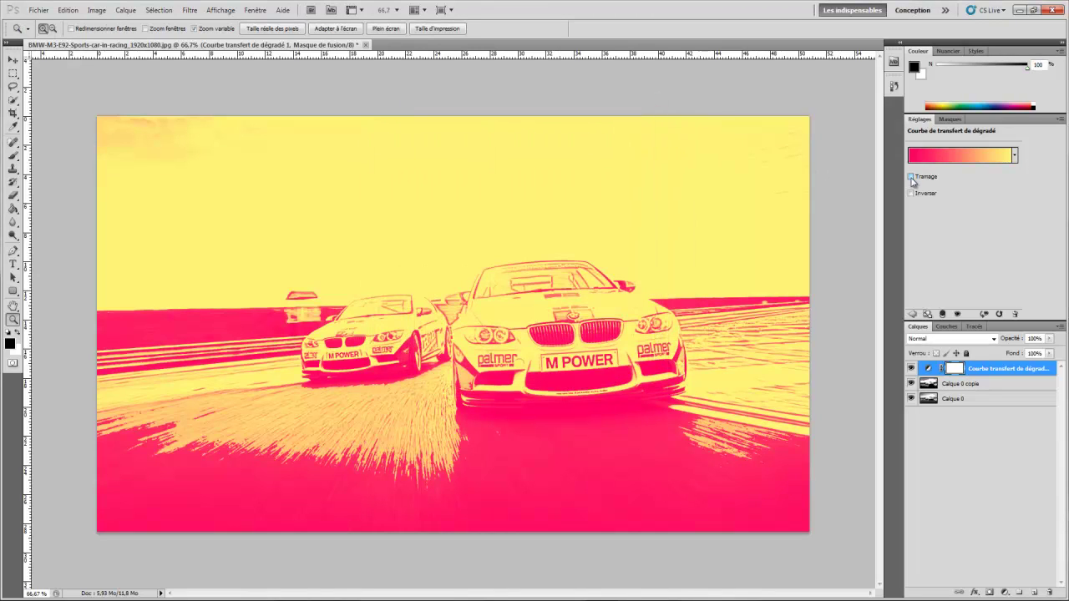
- Blend the gradient map in Incrustation mode and add a white layer mask to Calque 0 copie
click(937, 341)
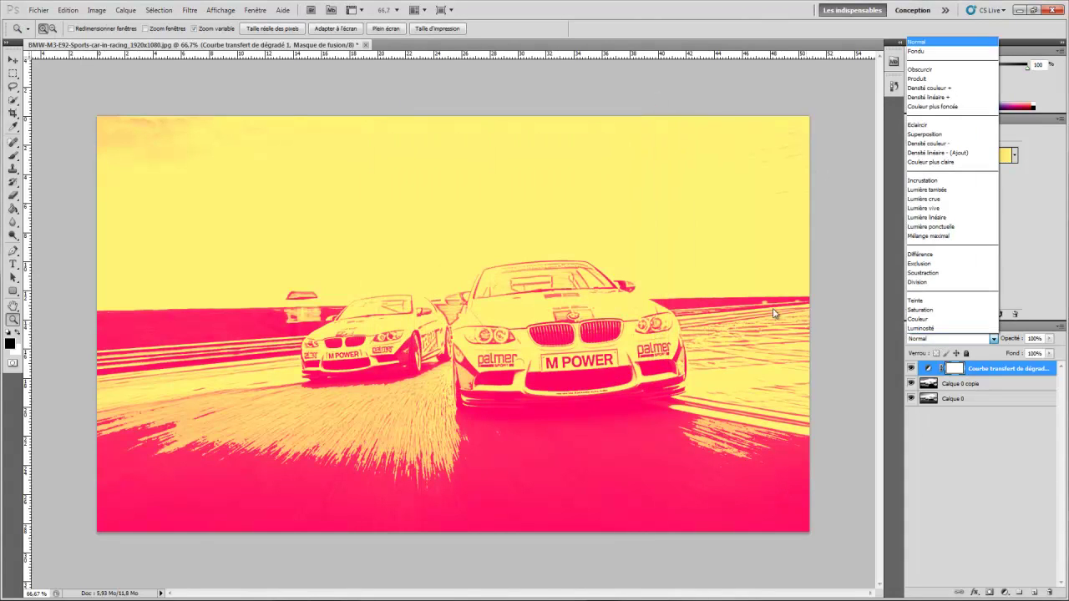
click(946, 180)
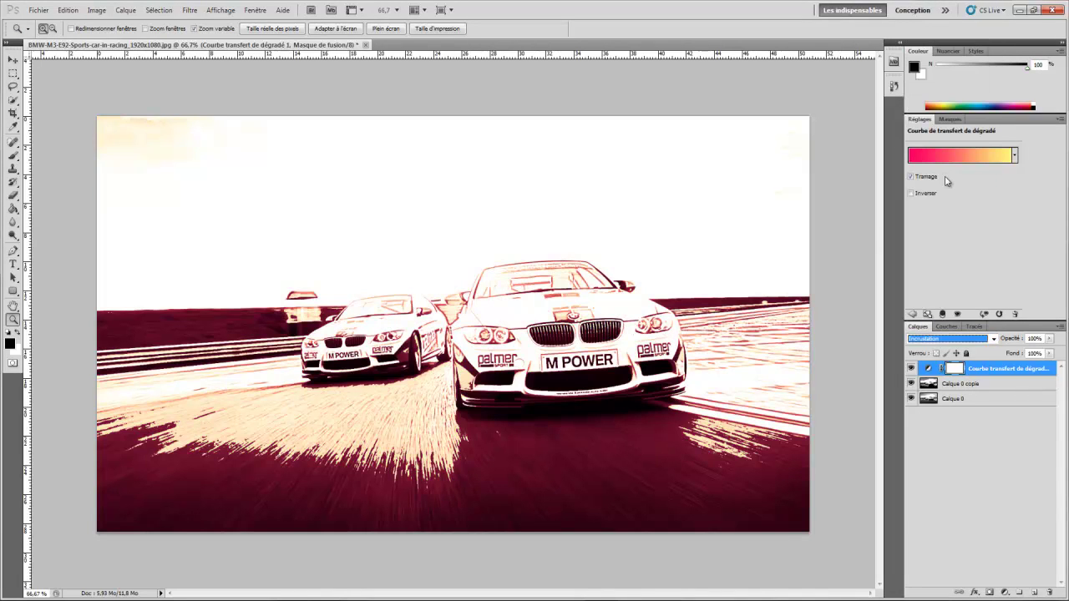
click(958, 386)
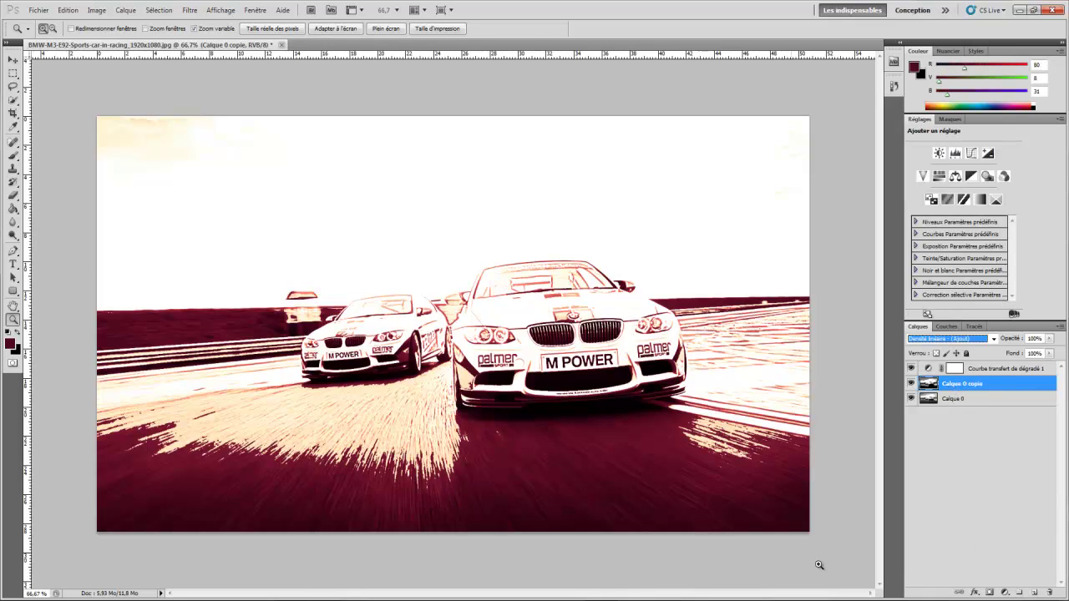
click(990, 592)
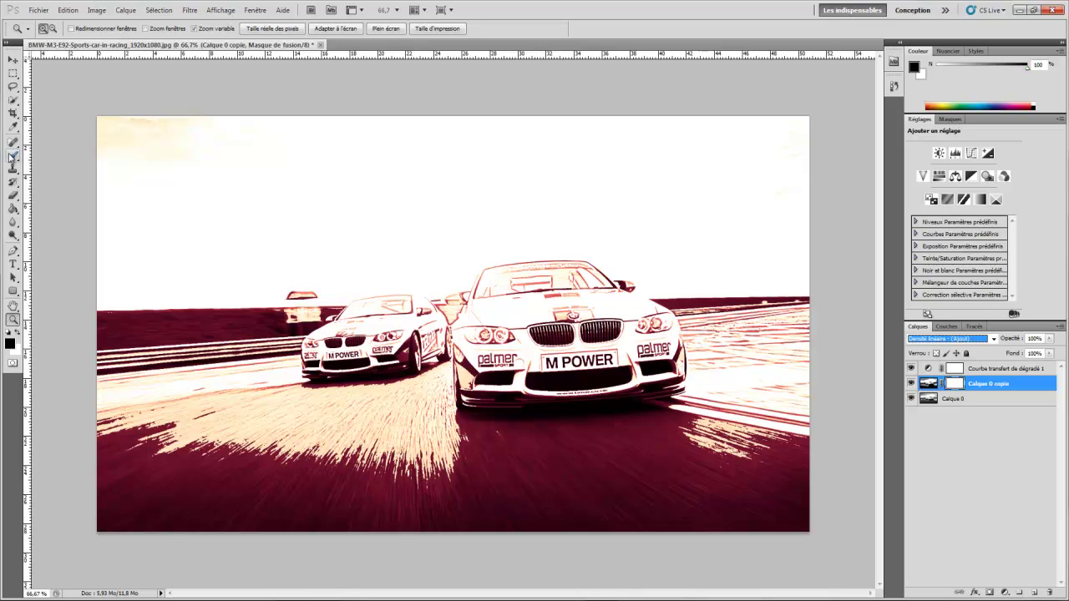
- Set up a soft round brush at 319 px and 79% opacity
click(12, 156)
right_click(571, 360)
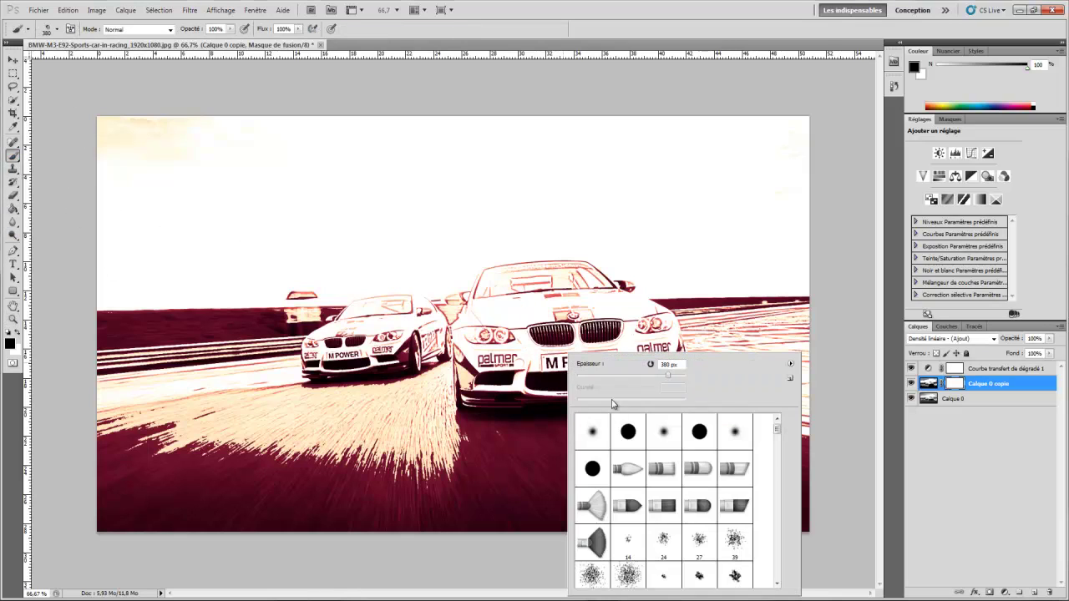
click(592, 431)
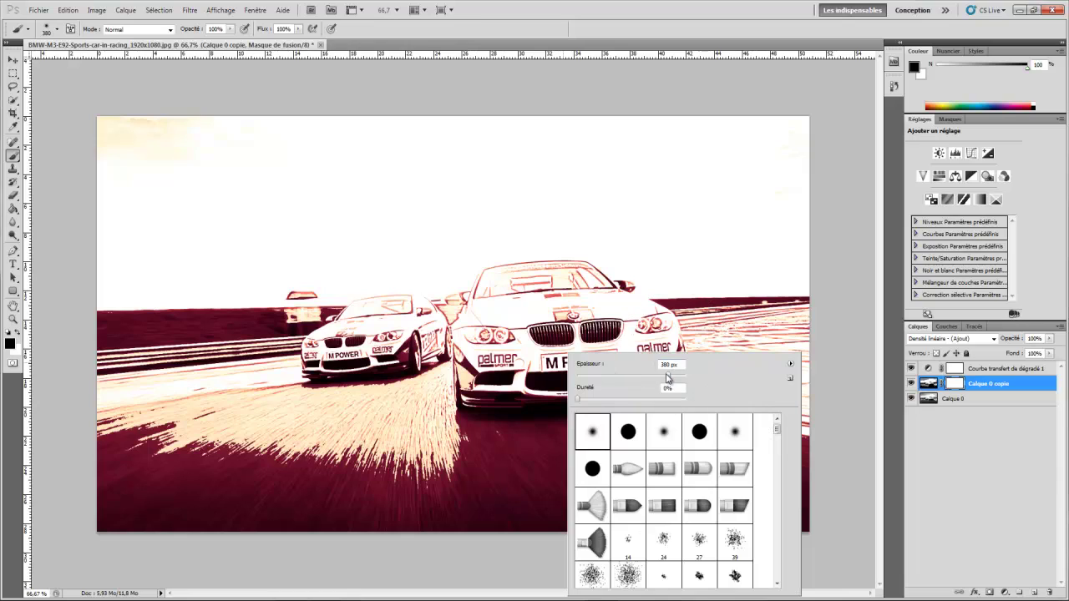
drag(667, 377, 664, 376)
drag(197, 35, 178, 35)
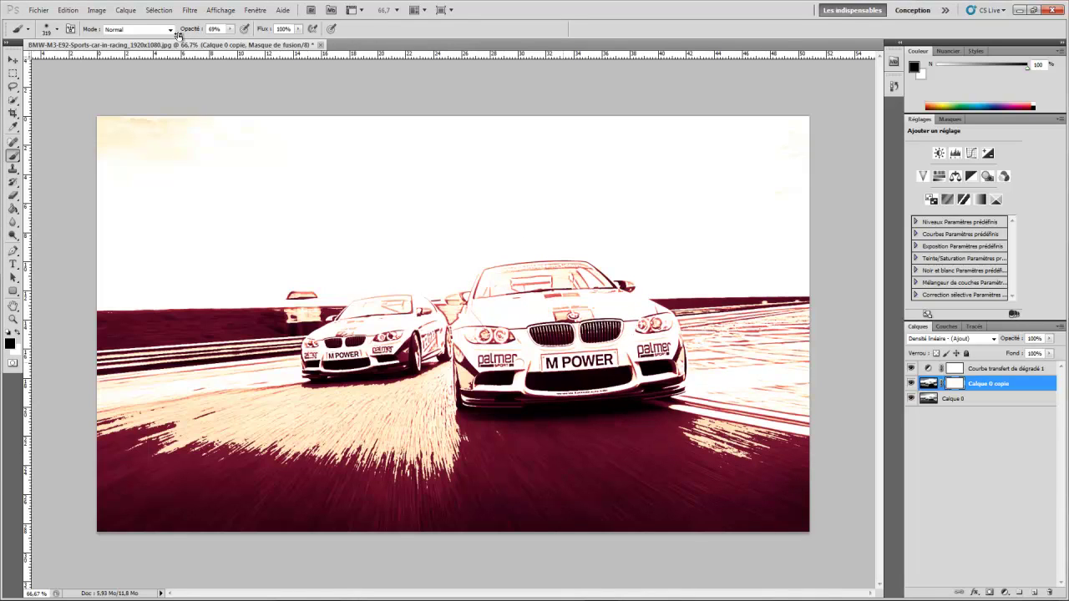
drag(183, 37, 185, 38)
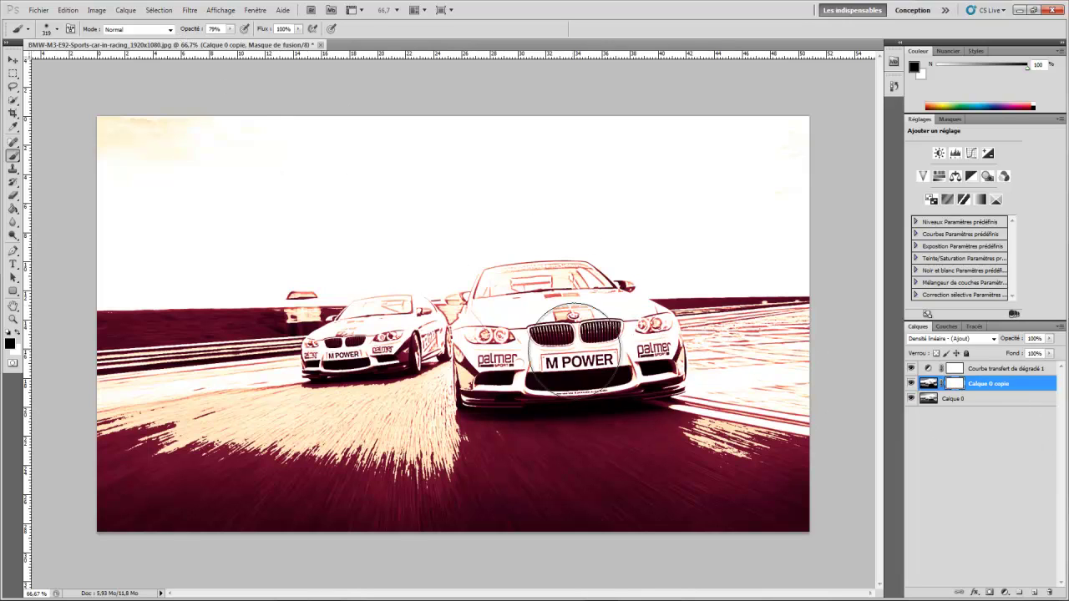
- Paint the Calque 0 copie mask to reveal warm colour over the hood, sky and road edges
drag(577, 351, 584, 288)
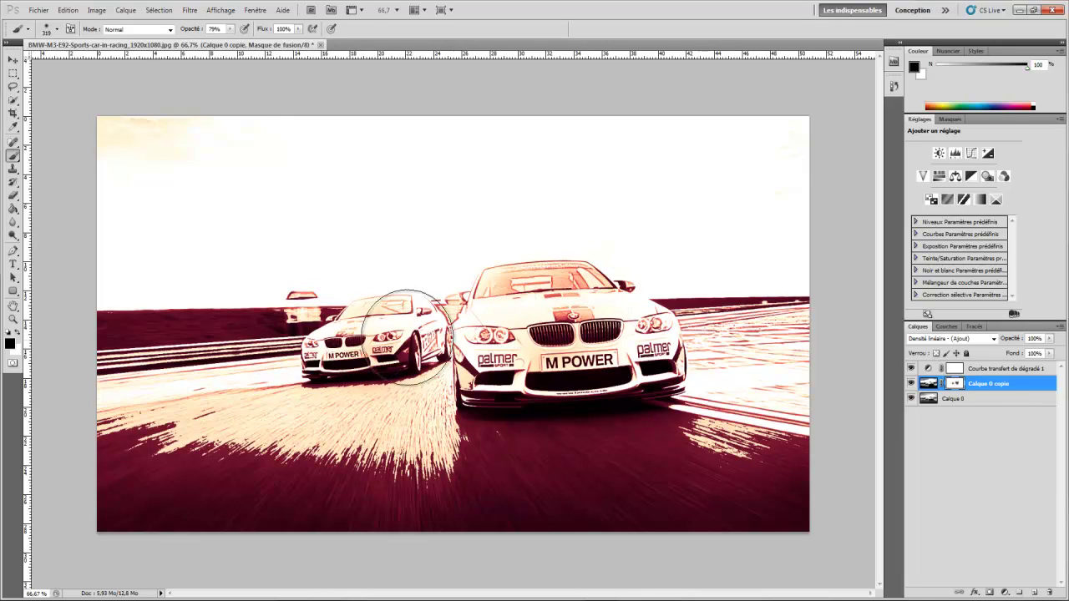
drag(224, 208, 122, 226)
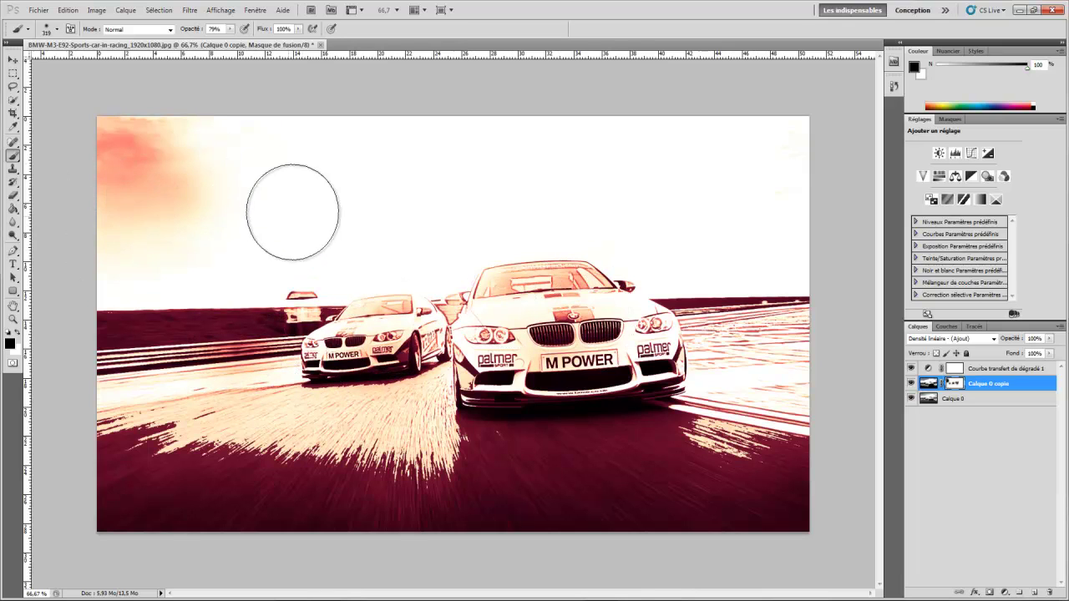
drag(292, 210, 242, 184)
drag(515, 203, 379, 186)
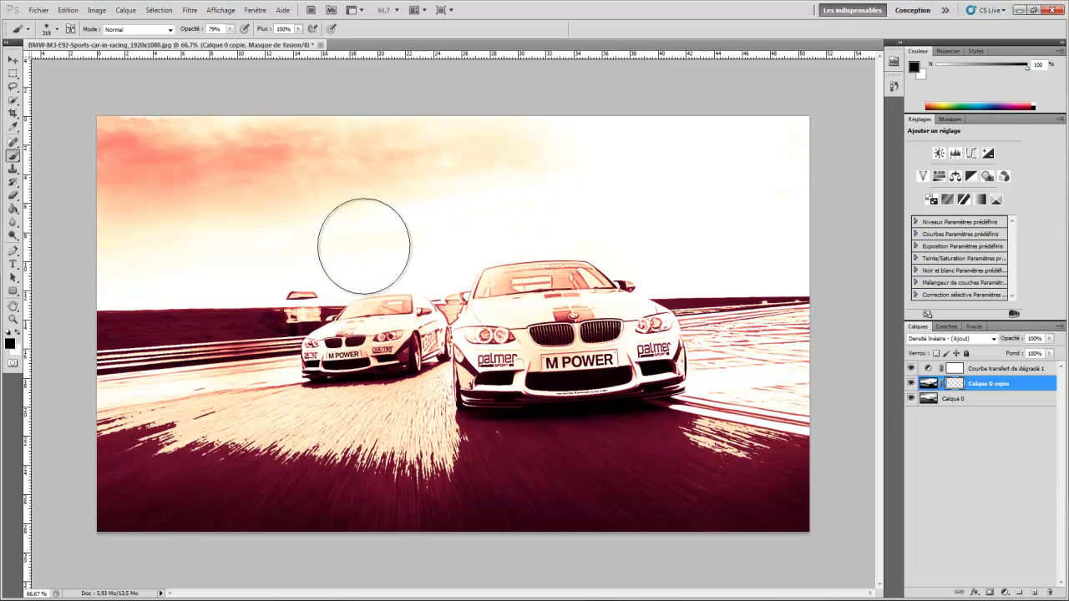
drag(729, 185, 573, 167)
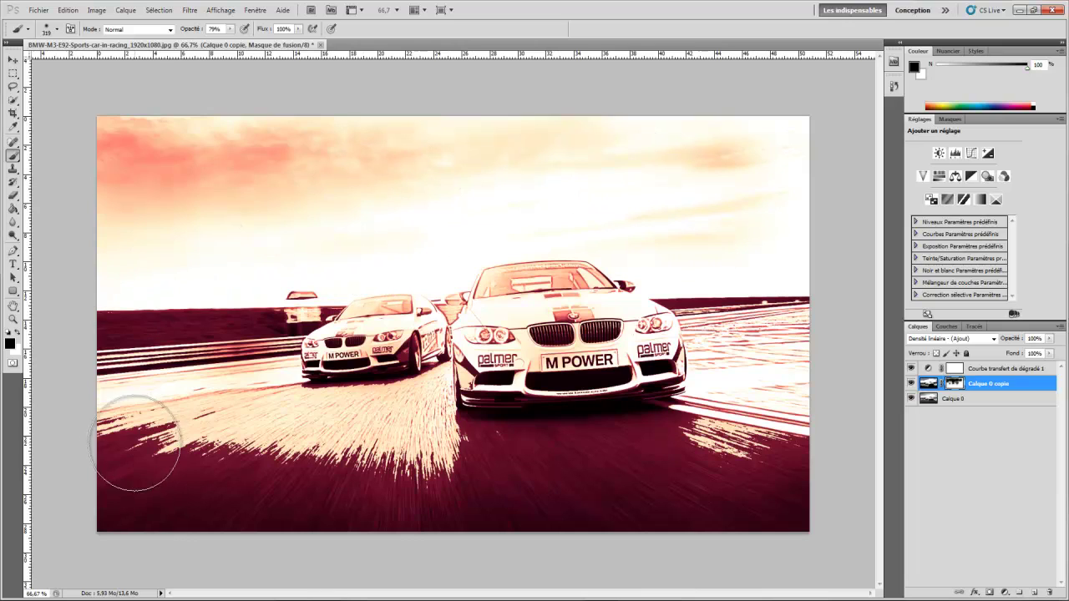
mouse_move(138, 446)
mouse_down()
mouse_move(281, 411)
mouse_move(257, 482)
mouse_move(339, 501)
mouse_move(382, 477)
mouse_move(270, 484)
mouse_up()
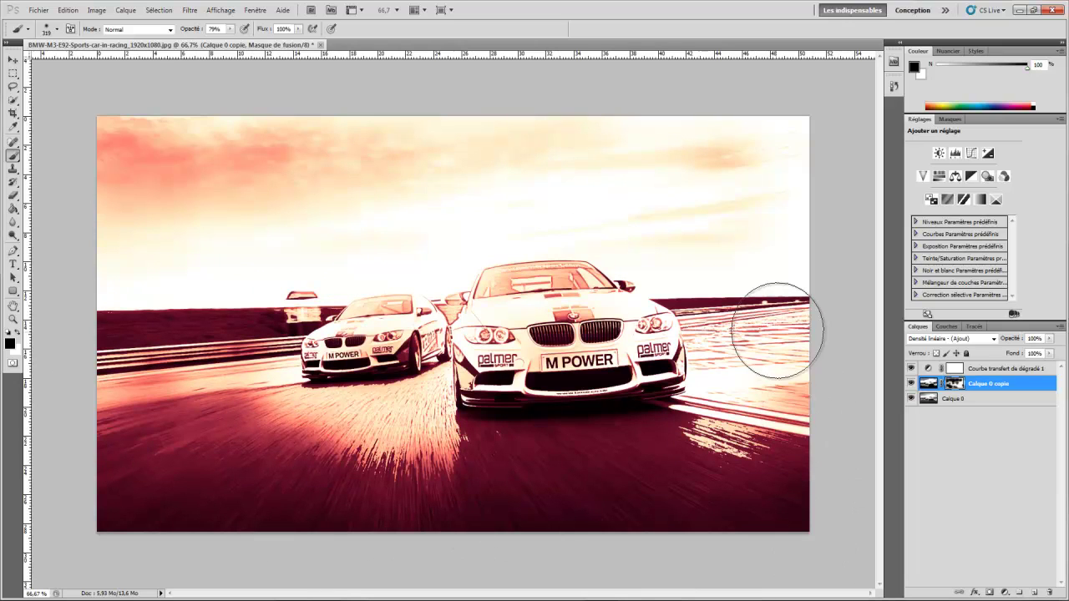
drag(776, 334, 735, 351)
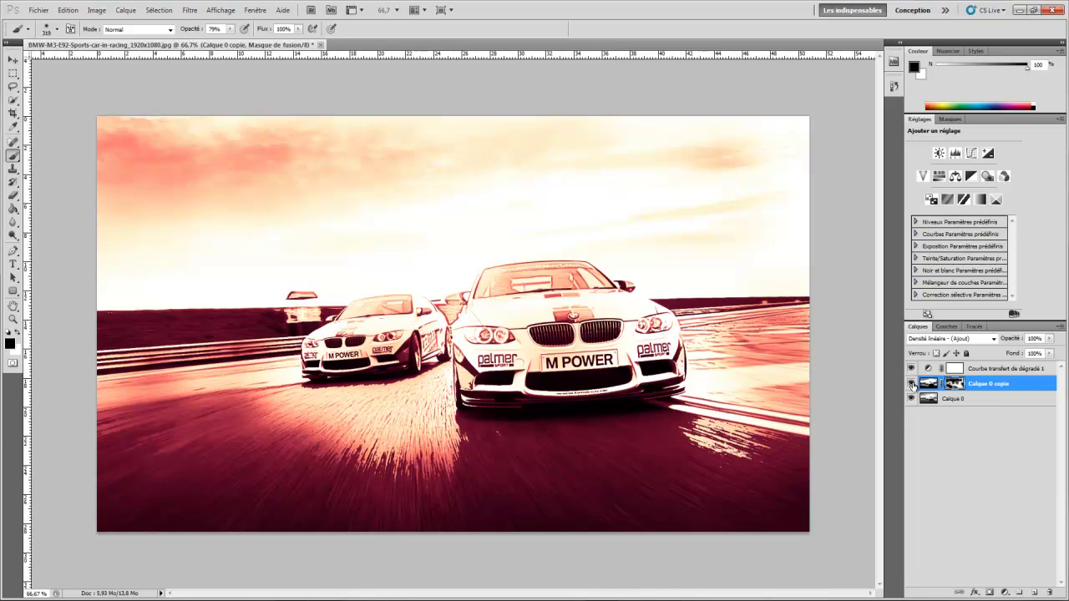
- Toggle Calque 0 copie's visibility to compare before and after
click(911, 384)
click(911, 384)
click(911, 383)
click(911, 383)
- Add a new empty layer named 'effect' above the gradient map
click(994, 370)
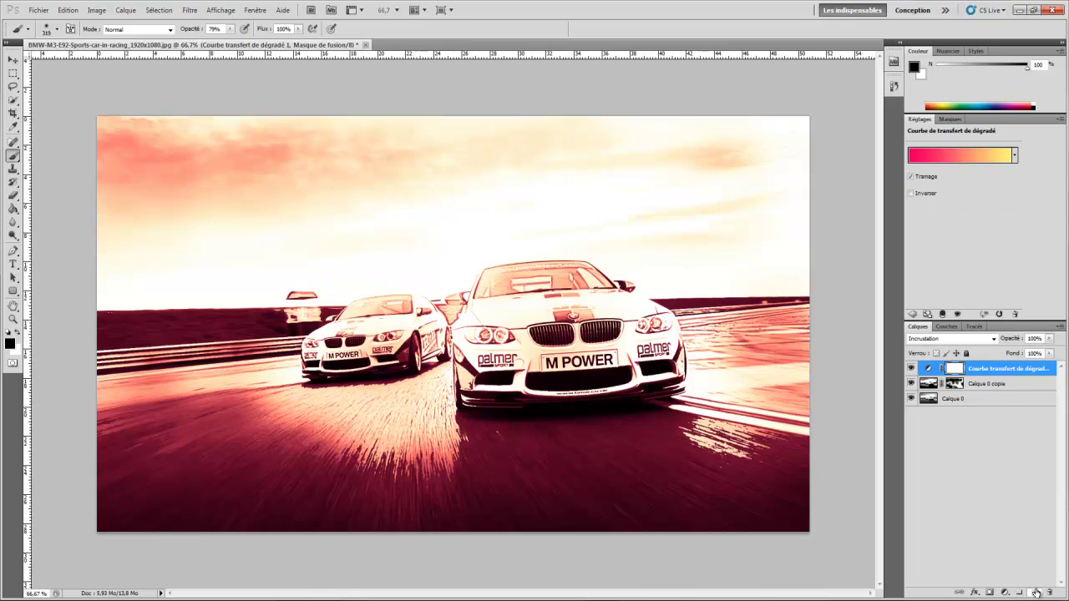
click(1035, 592)
double_click(949, 370)
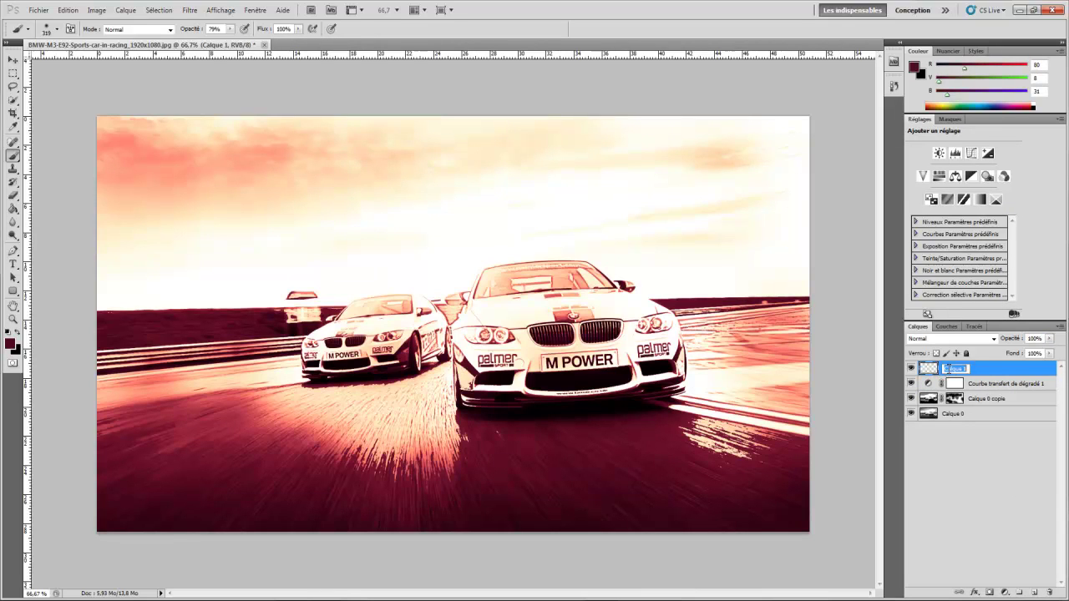
key(BackSpace)
text(effect)
key(Return)
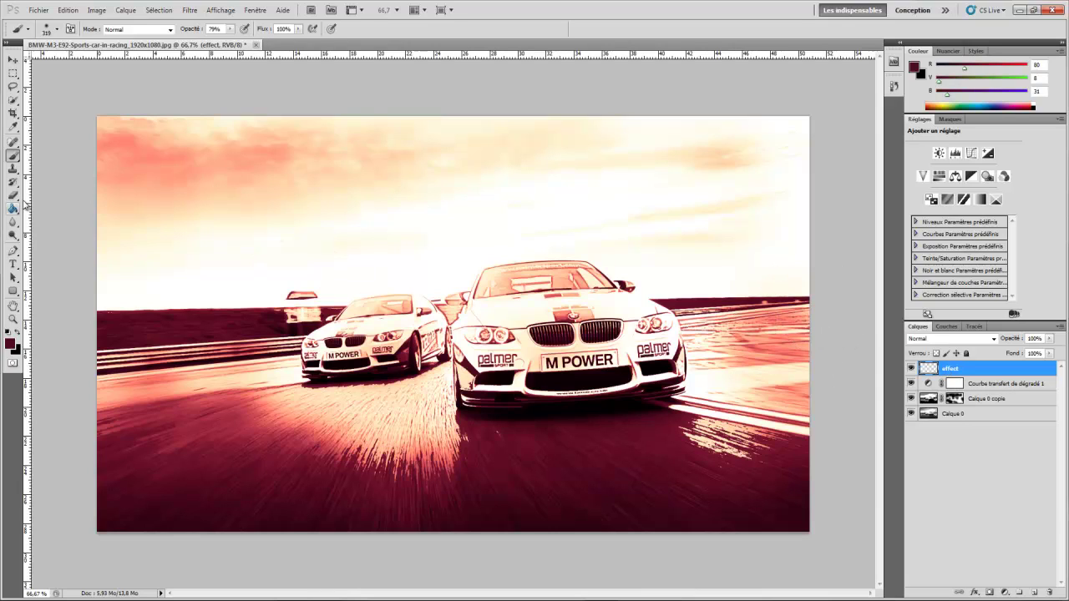
- Choose the 485 px streaky grunge stroke brush from the Brush Preset picker
right_click(469, 290)
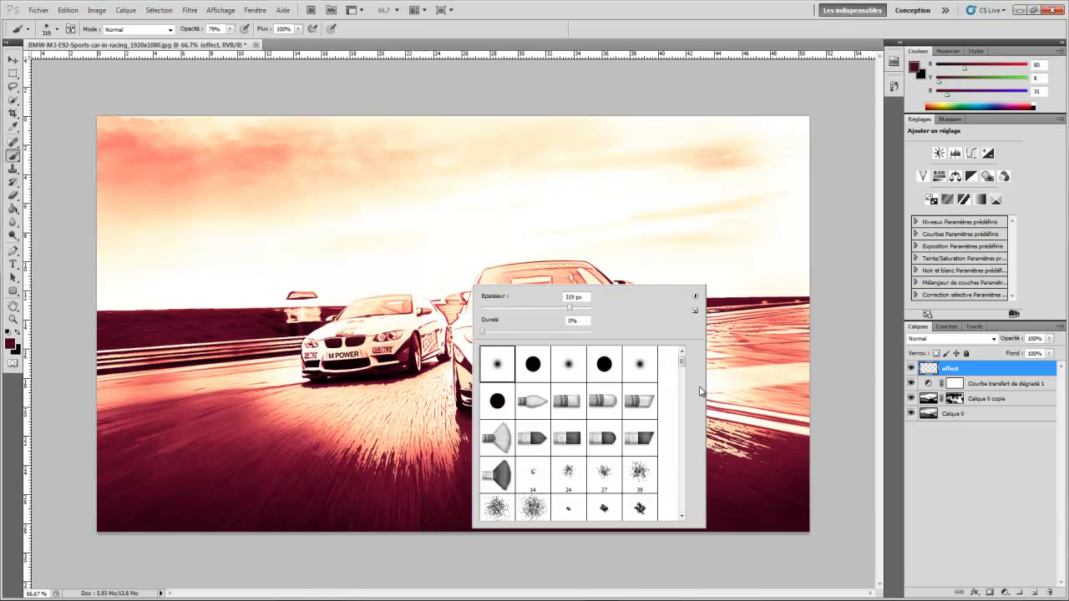
mouse_move(685, 365)
mouse_down()
mouse_move(683, 490)
mouse_move(695, 472)
mouse_up()
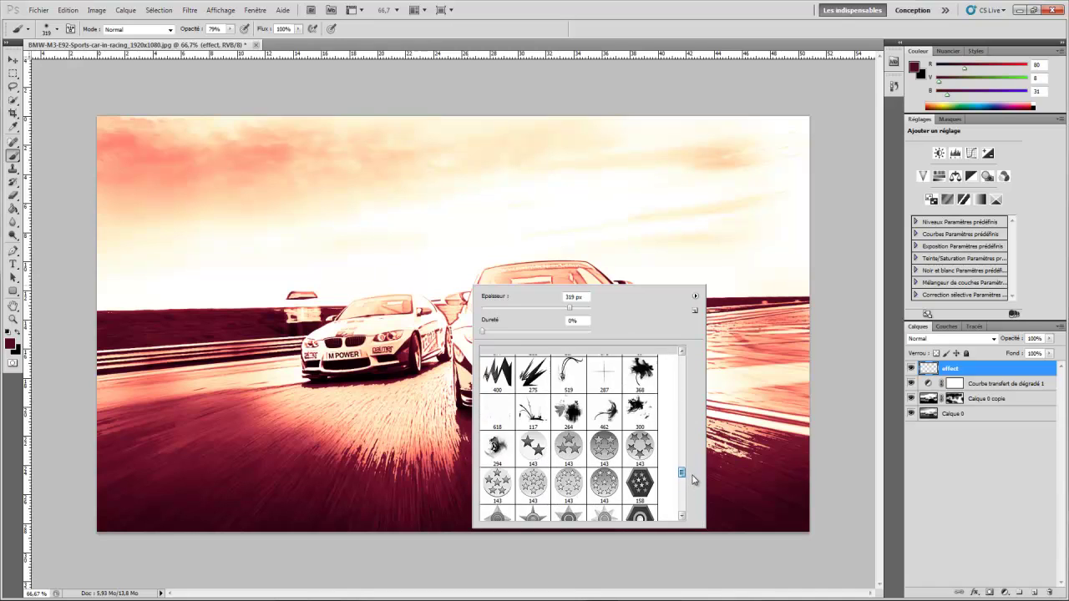
scroll(695, 472, up, 3)
scroll(625, 424, up, 3)
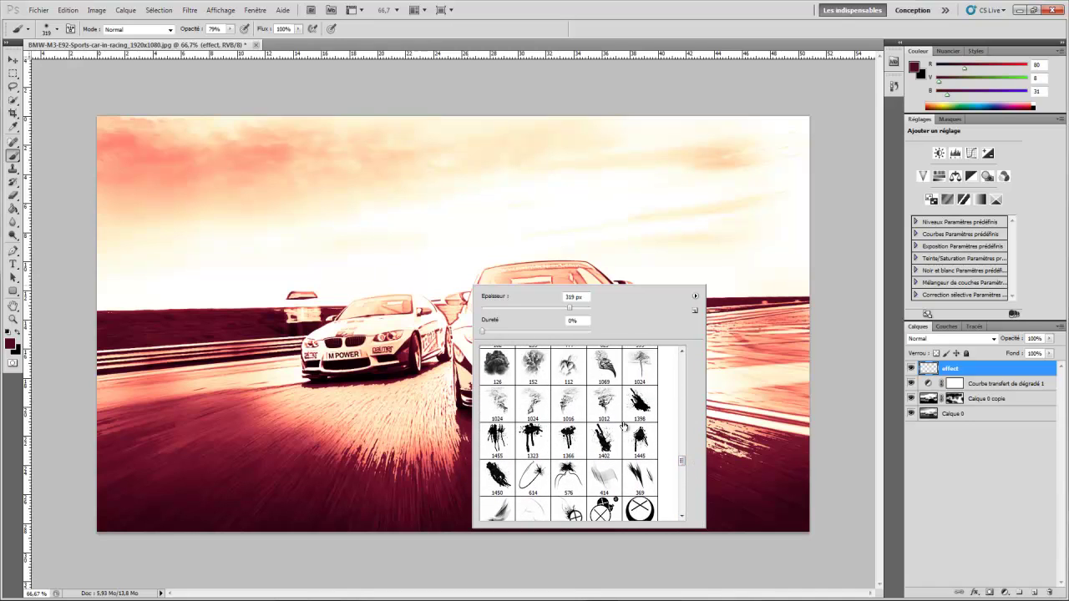
scroll(625, 424, up, 3)
scroll(625, 424, up, 3)
scroll(625, 424, up, 3)
scroll(638, 421, up, 3)
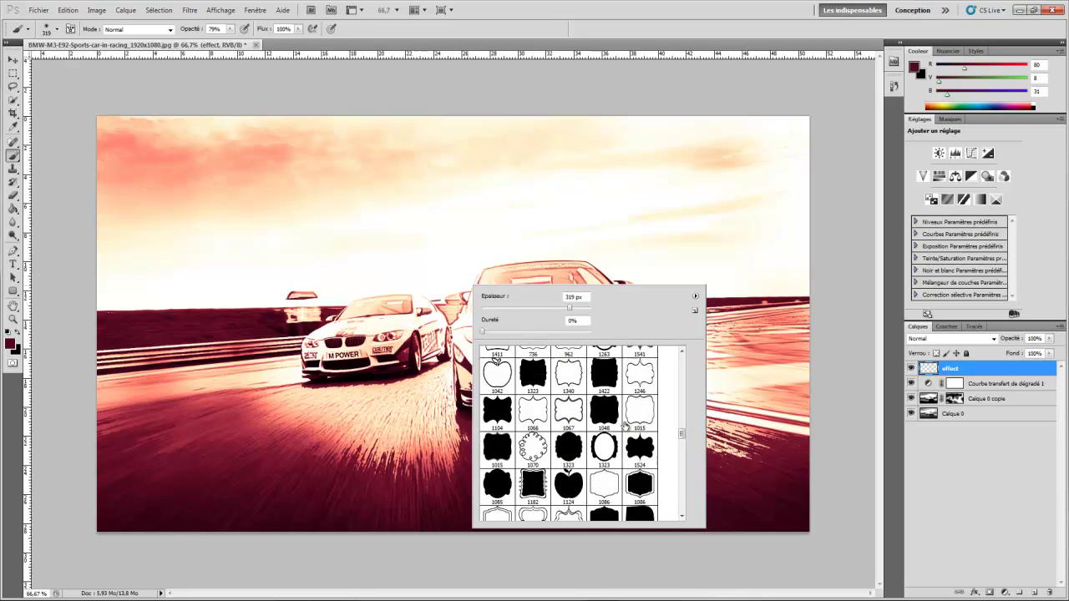
scroll(637, 421, up, 3)
scroll(614, 421, down, 3)
scroll(614, 422, down, 3)
scroll(614, 422, down, 3)
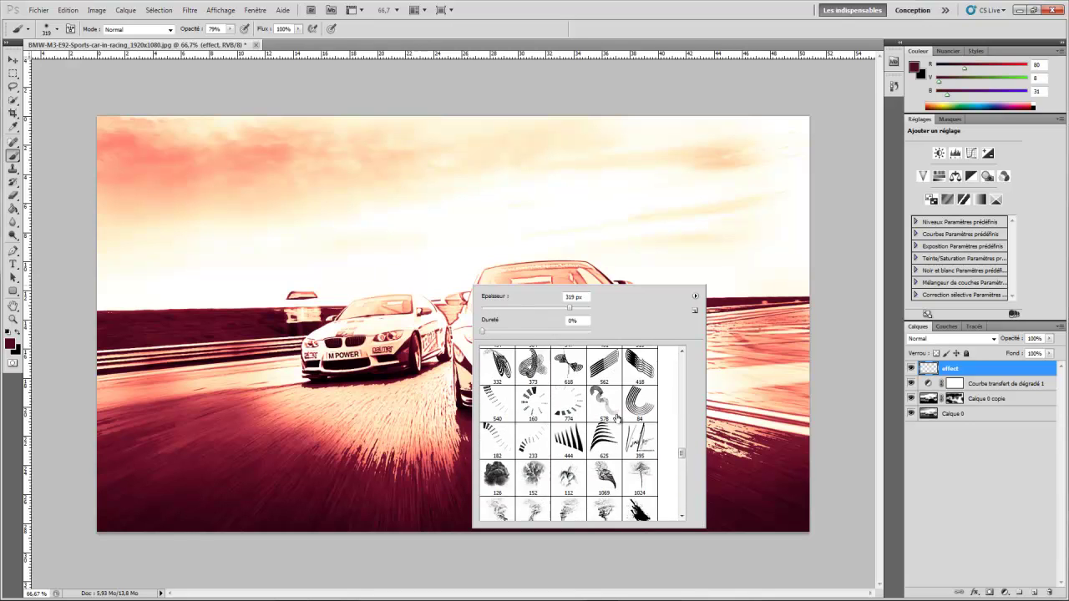
scroll(616, 420, down, 3)
scroll(617, 421, down, 3)
scroll(619, 420, down, 3)
scroll(619, 420, down, 3)
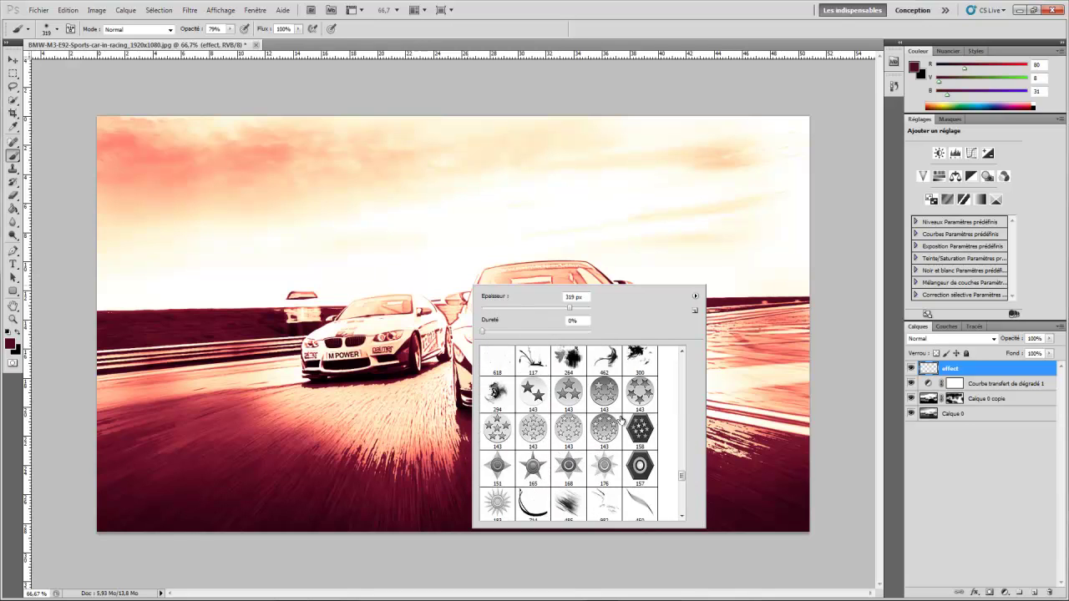
scroll(621, 420, down, 3)
scroll(620, 420, down, 1)
click(569, 397)
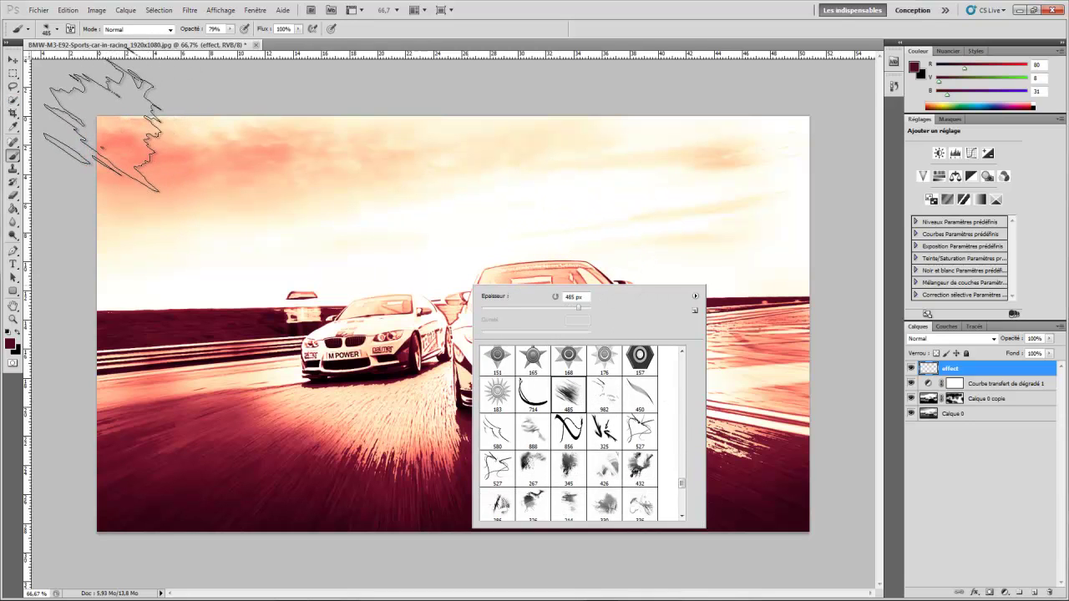
- Paint white brush strokes over the top, left and lower-left edges of the effect layer
click(956, 370)
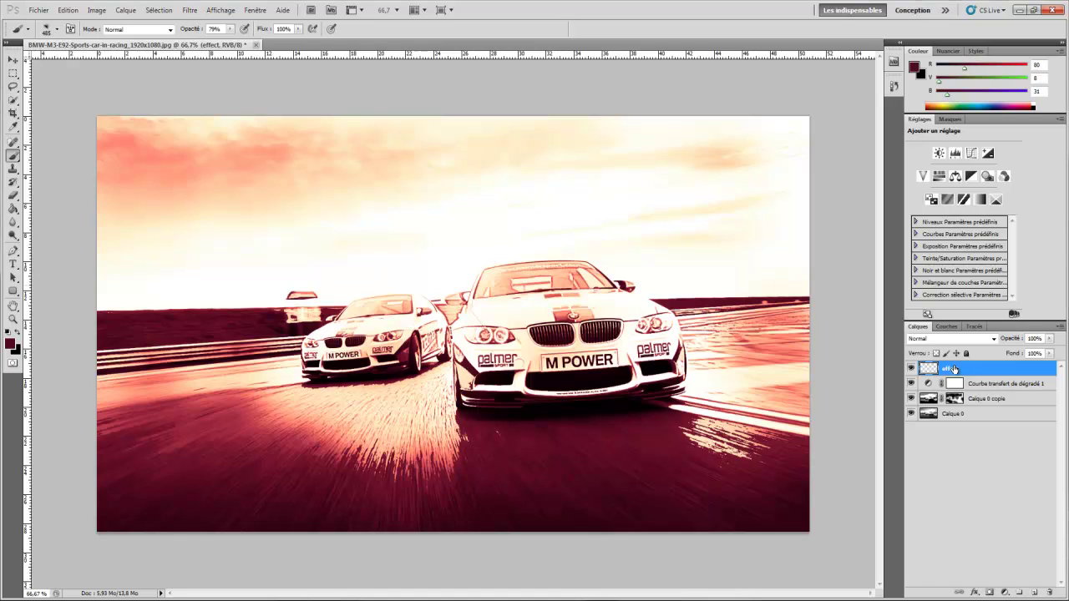
click(9, 334)
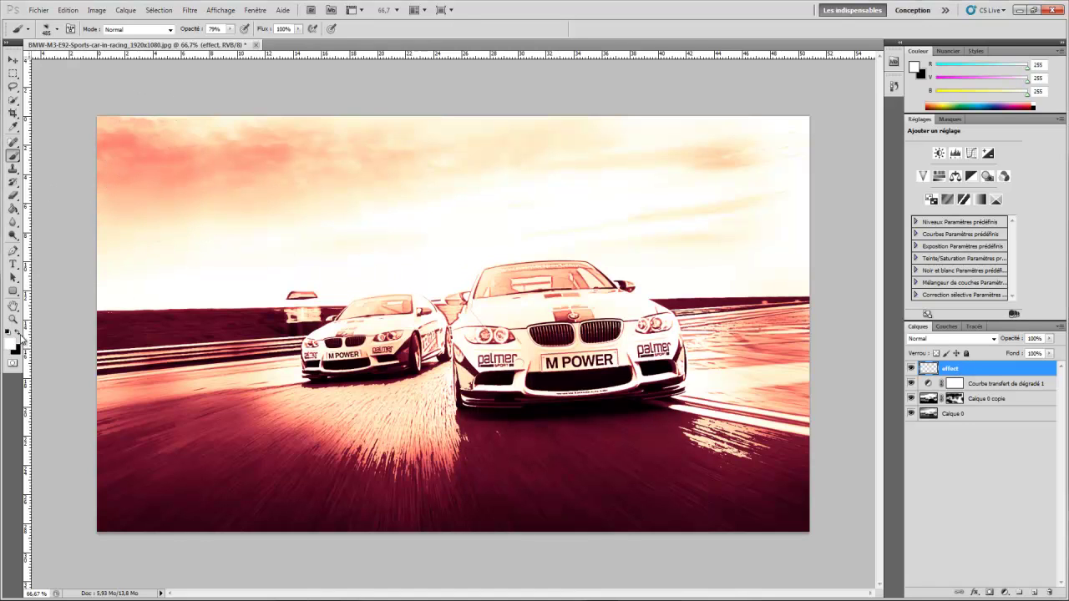
drag(96, 124, 66, 183)
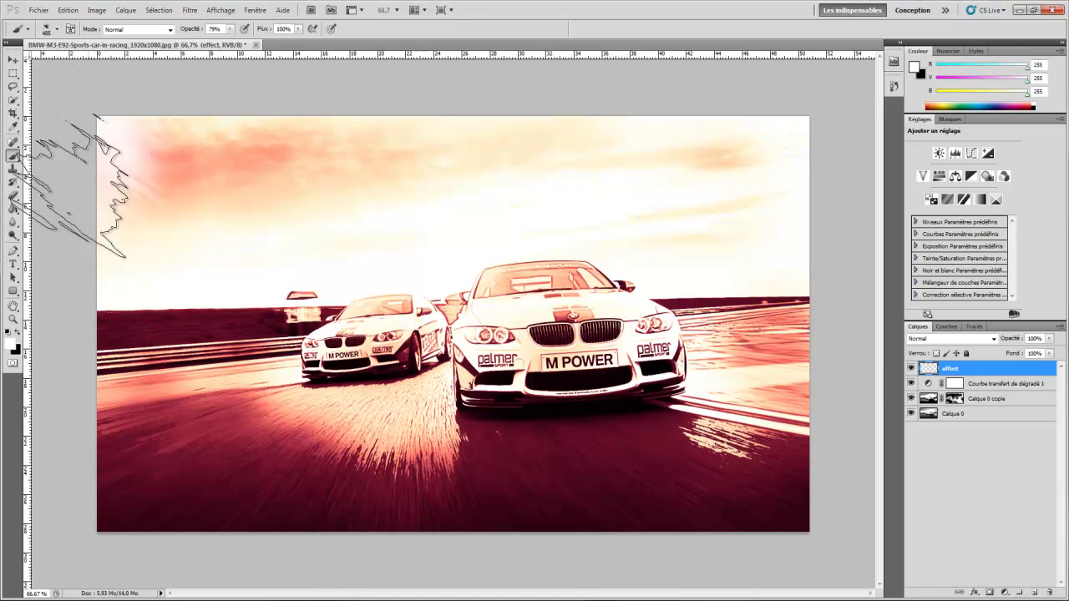
mouse_move(126, 151)
mouse_down()
mouse_move(101, 485)
mouse_move(836, 514)
mouse_move(827, 219)
mouse_move(836, 221)
mouse_up()
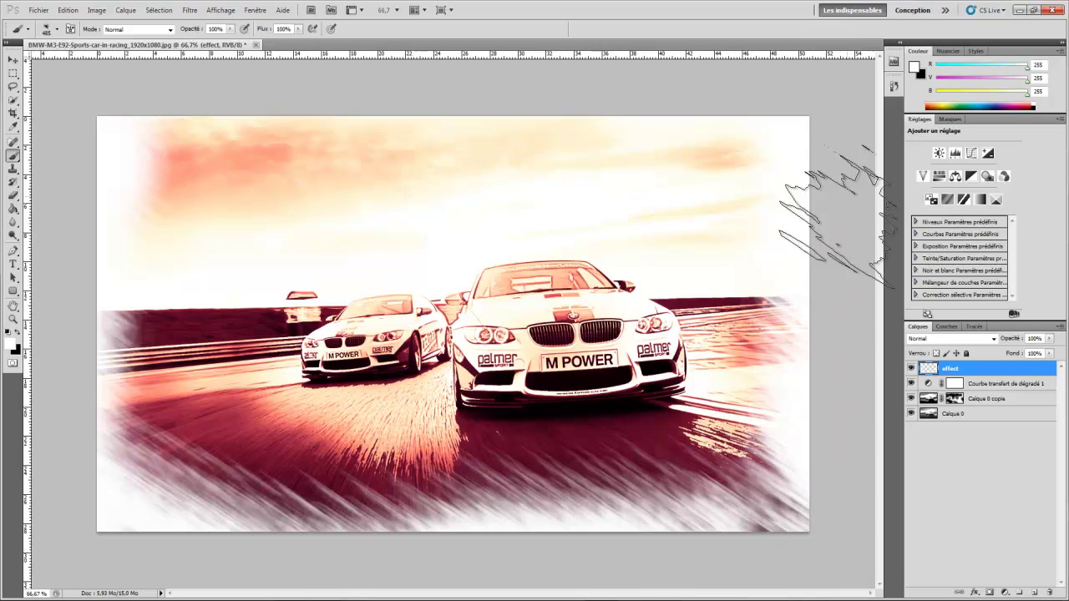
mouse_move(607, 79)
mouse_down()
mouse_move(292, 83)
mouse_move(192, 113)
mouse_move(95, 179)
mouse_move(50, 334)
mouse_move(131, 298)
mouse_up()
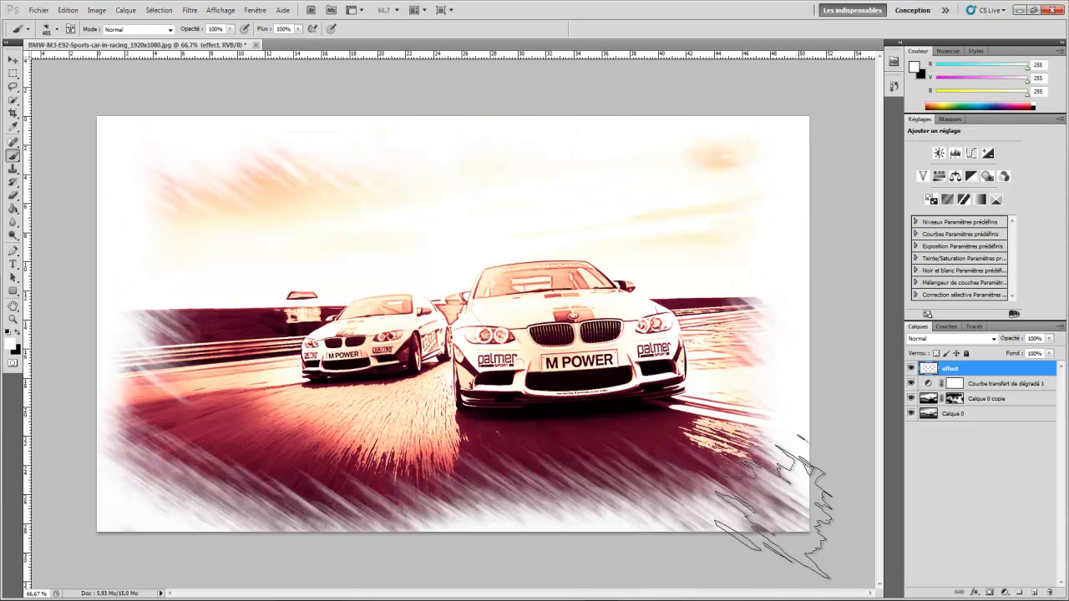
mouse_move(142, 528)
mouse_down()
mouse_move(190, 518)
mouse_move(89, 388)
mouse_up()
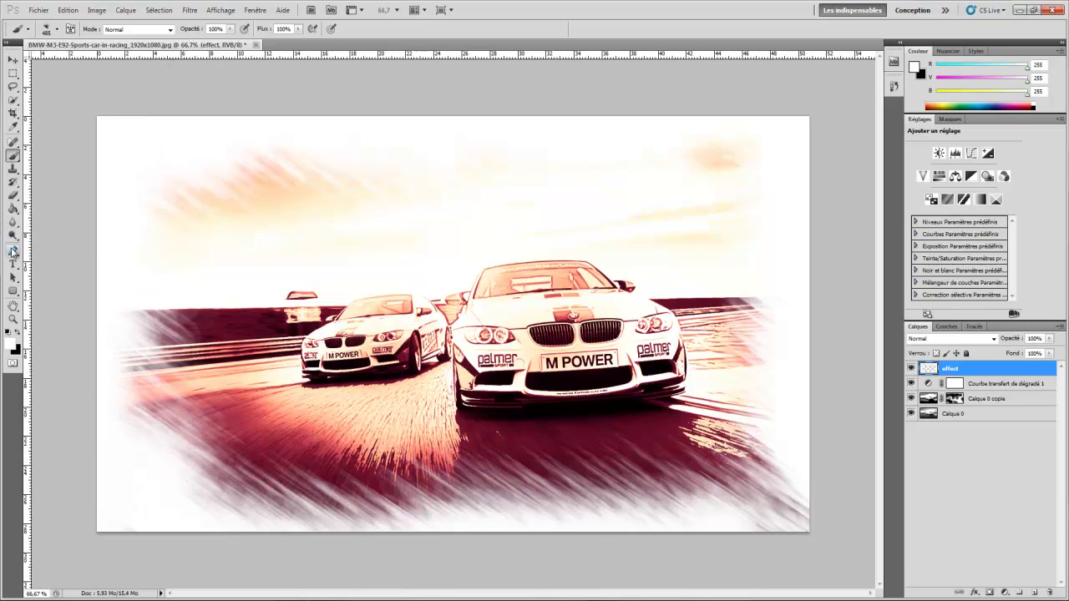
click(12, 264)
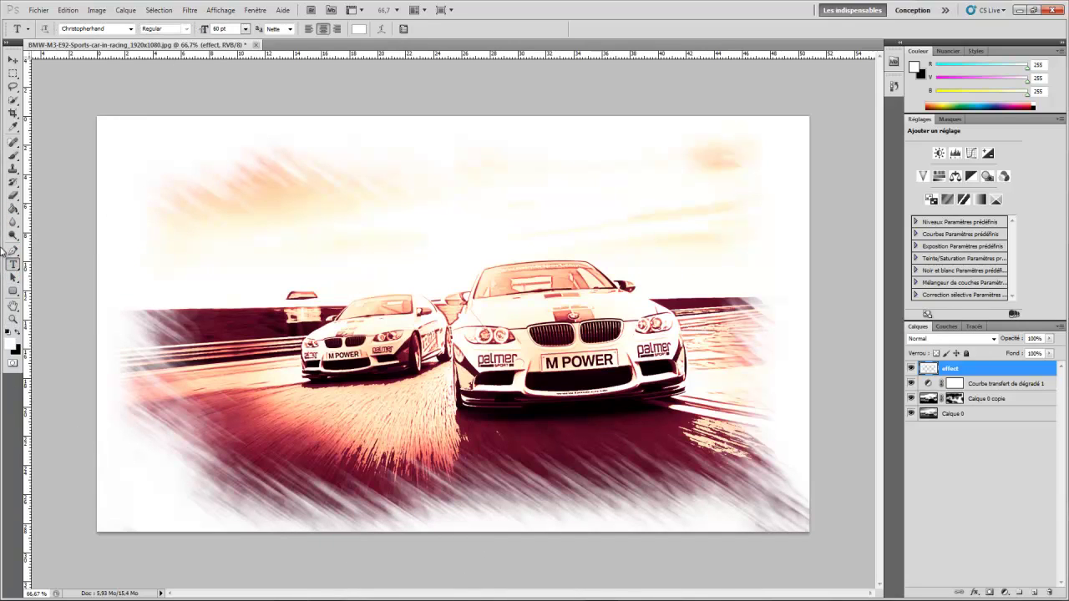
- Sample the photo's dark magenta and type 'Kligrafik Design' in the upper-left sky
click(13, 127)
click(215, 309)
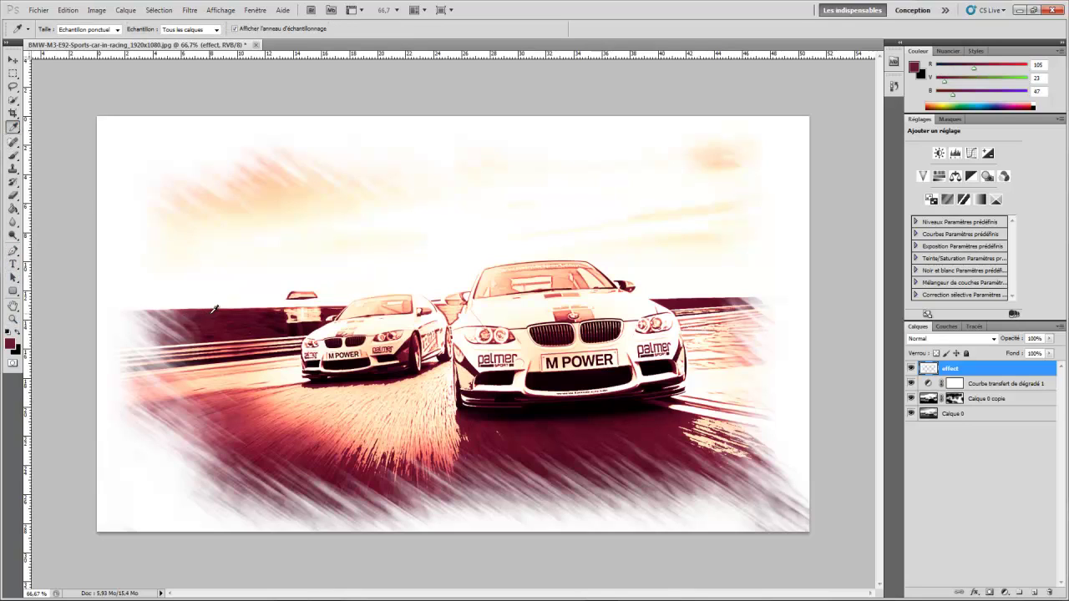
click(15, 265)
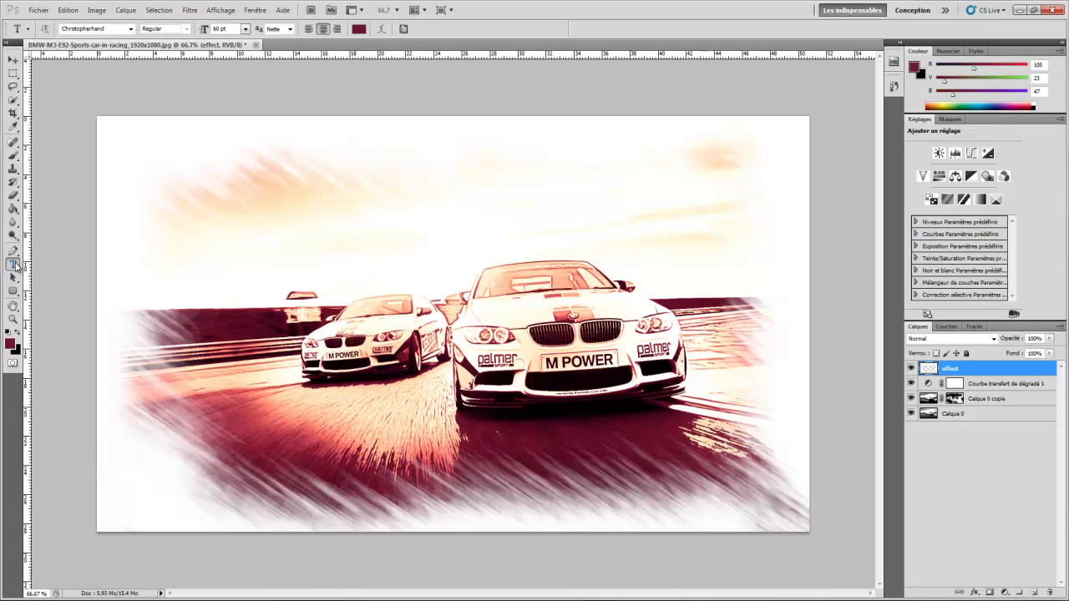
click(235, 256)
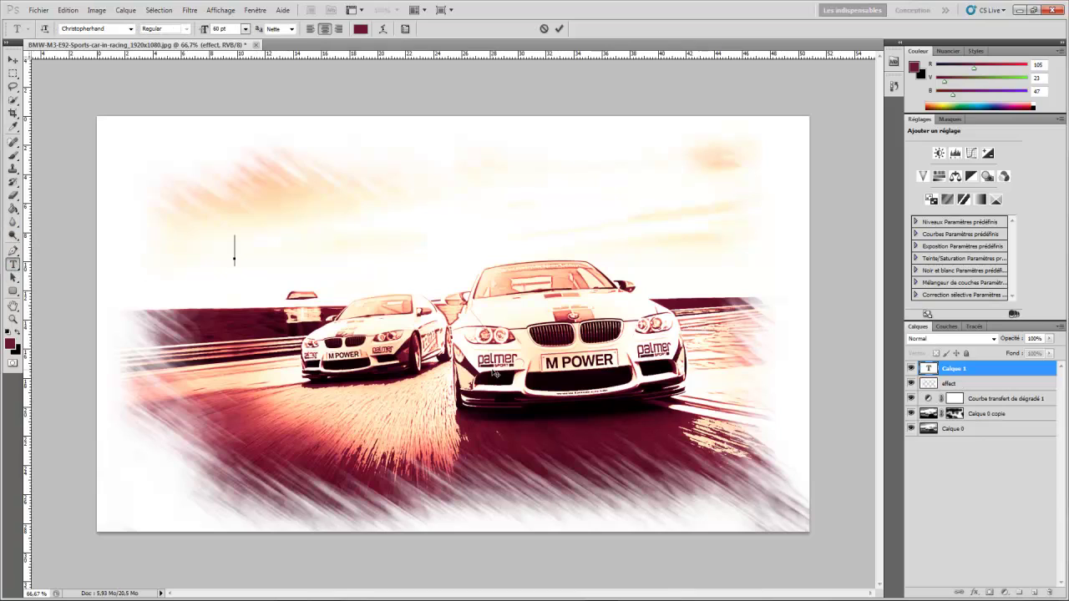
text(Kl)
text(igrafik)
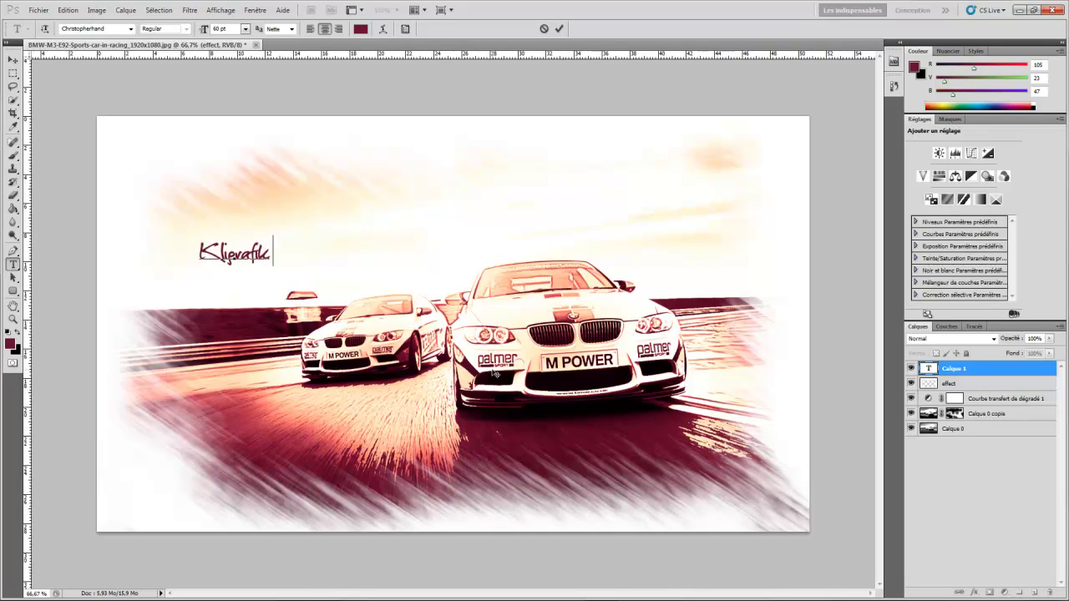
text( Design)
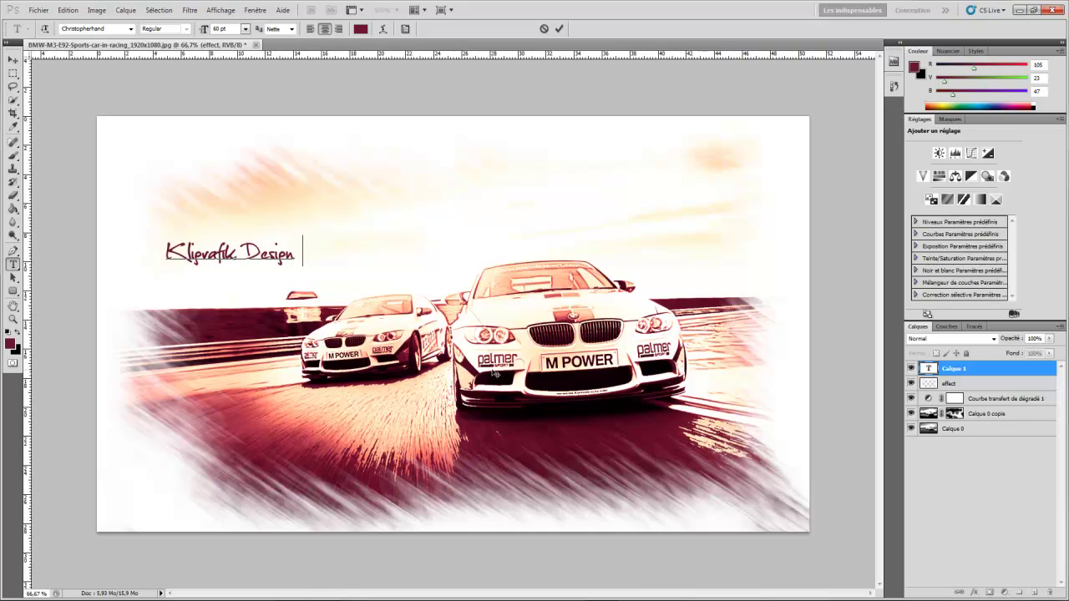
- Resize the signature text to about 47 pt and nudge it slightly right
drag(298, 252, 263, 44)
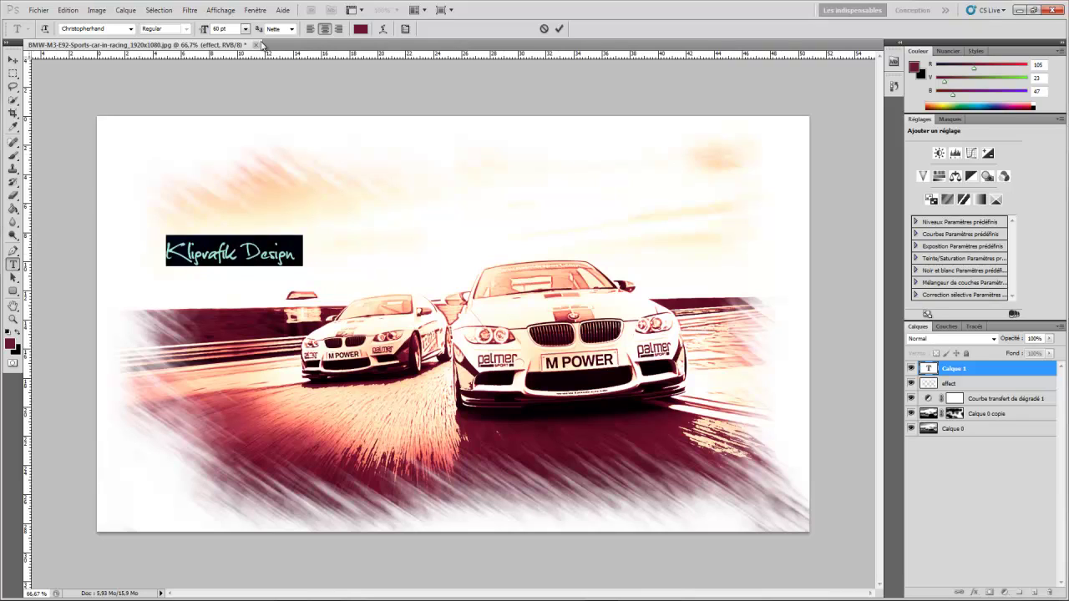
drag(201, 31, 190, 36)
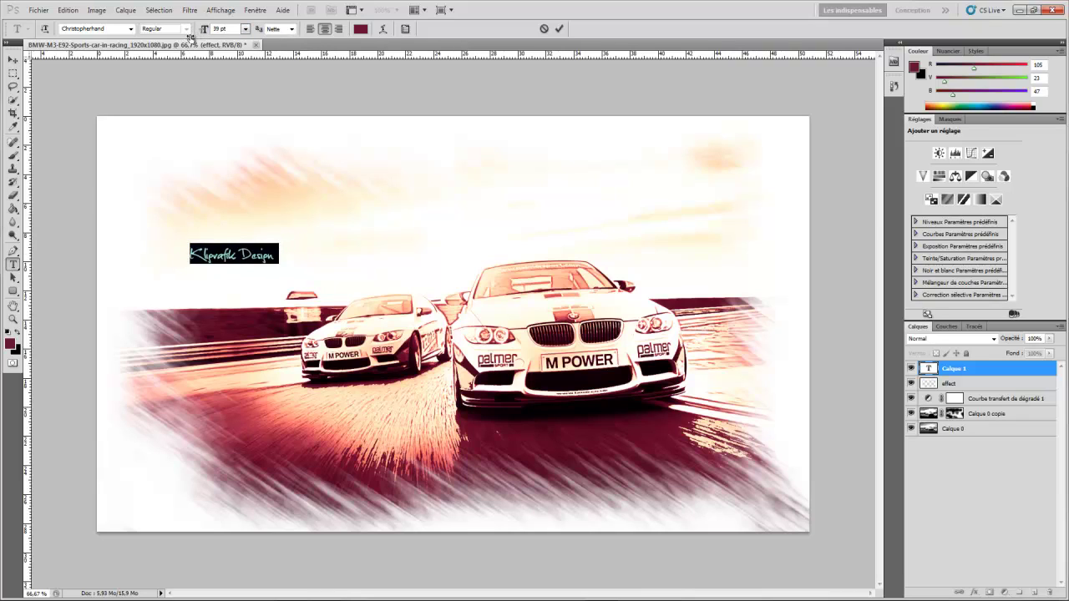
click(256, 313)
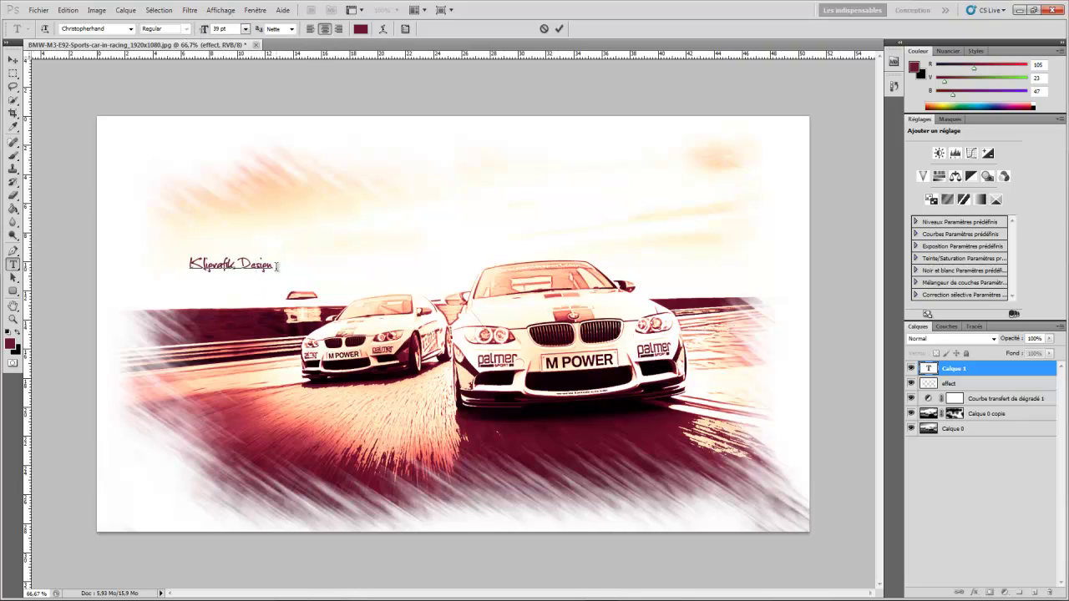
drag(277, 267, 296, 37)
drag(205, 32, 216, 32)
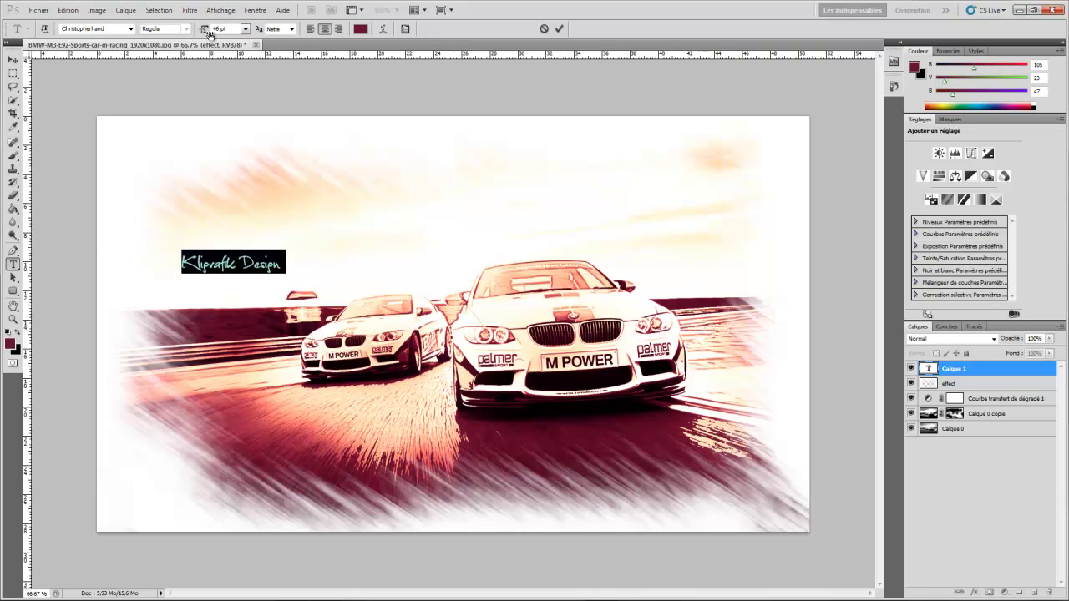
click(267, 279)
drag(282, 286, 289, 286)
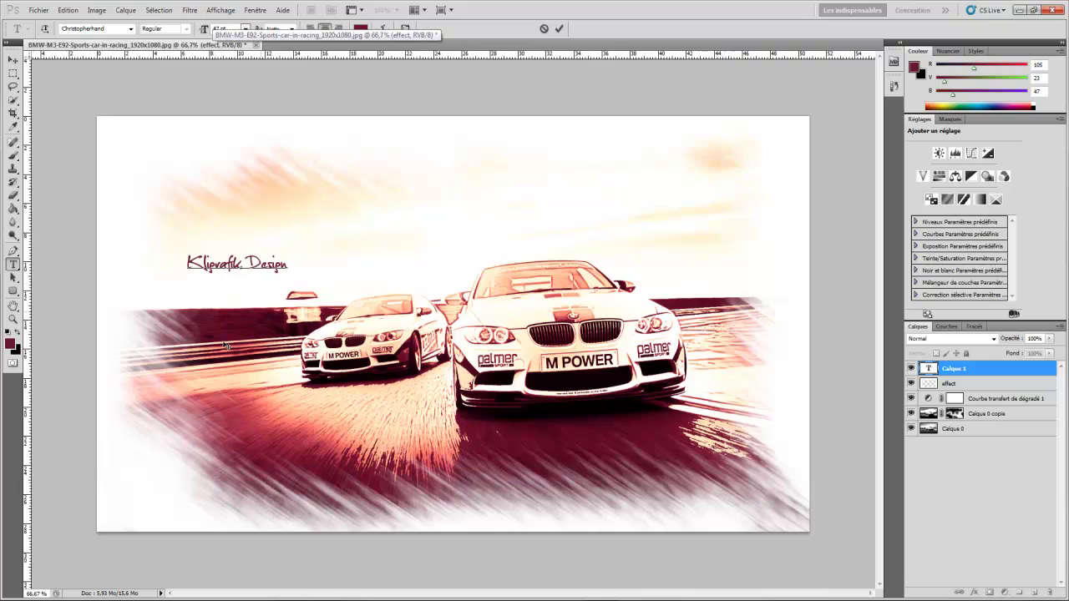